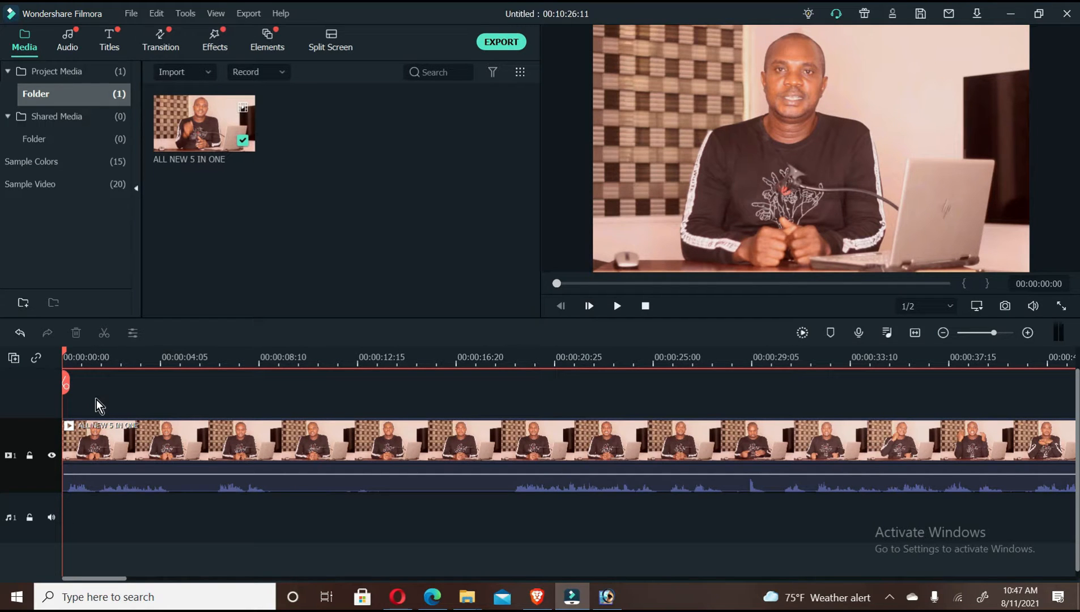
# Play through the ALL NEW 5 IN ONE clip and split it at 00:00:10:04 and 00:00:11:22 to isolate a short segment.
pyautogui.press('space')
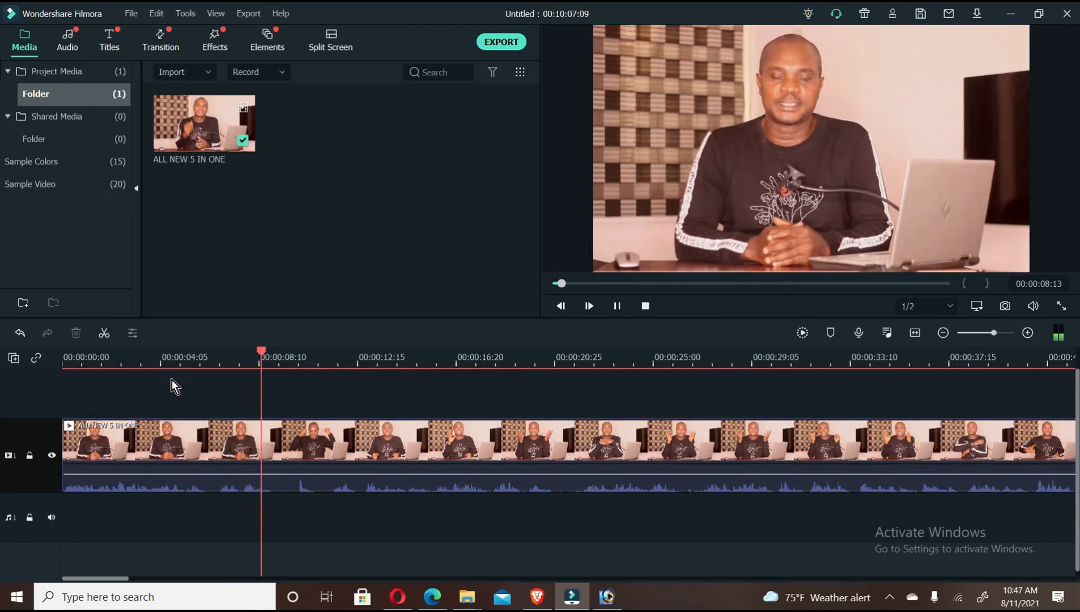
pyautogui.press('space')
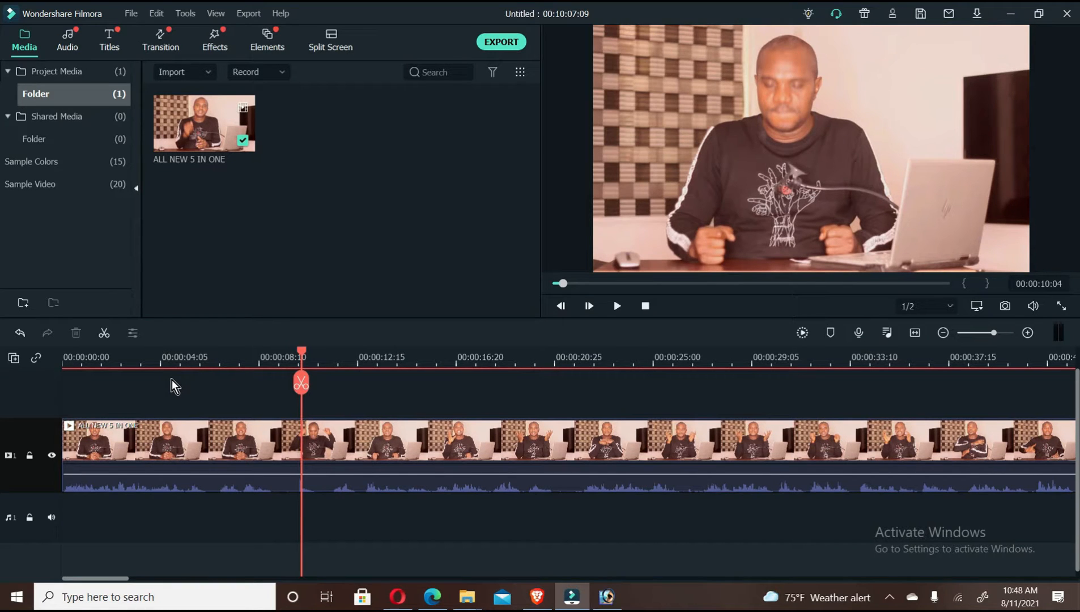
pyautogui.click(309, 391)
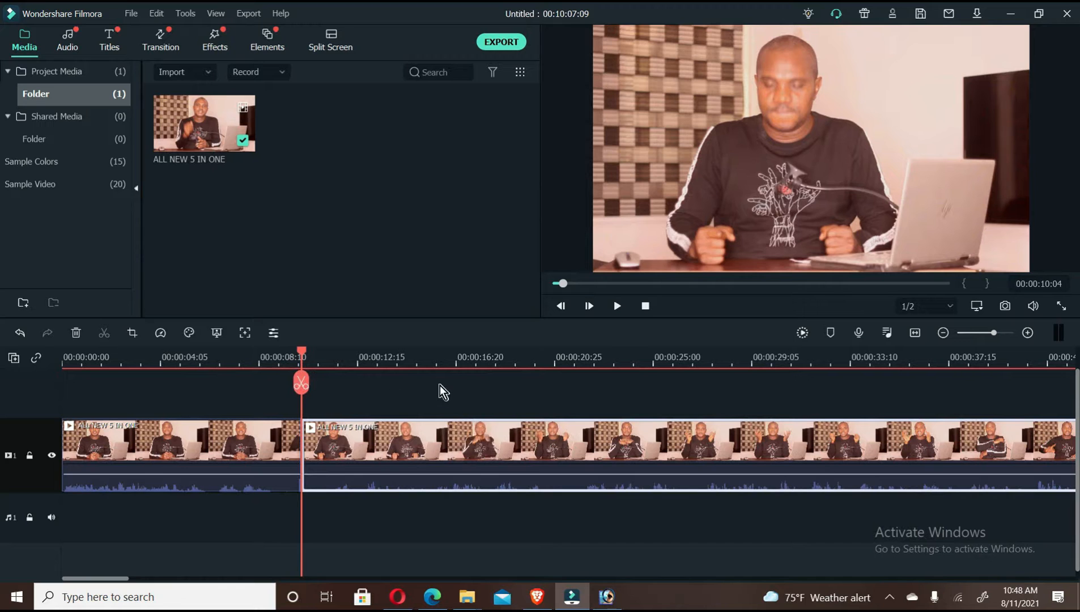
pyautogui.press('space')
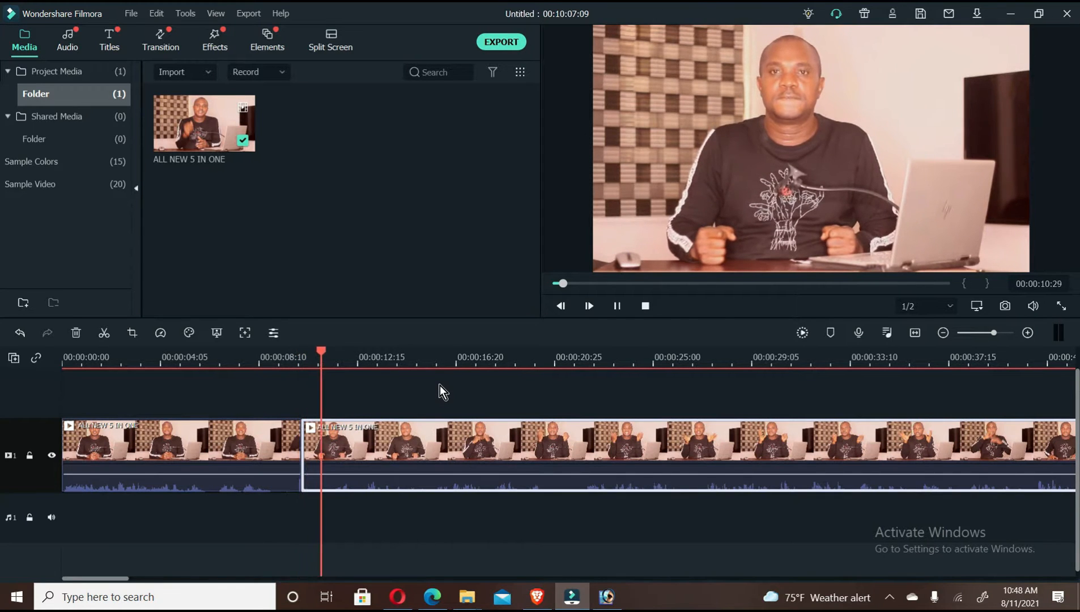
pyautogui.press('space')
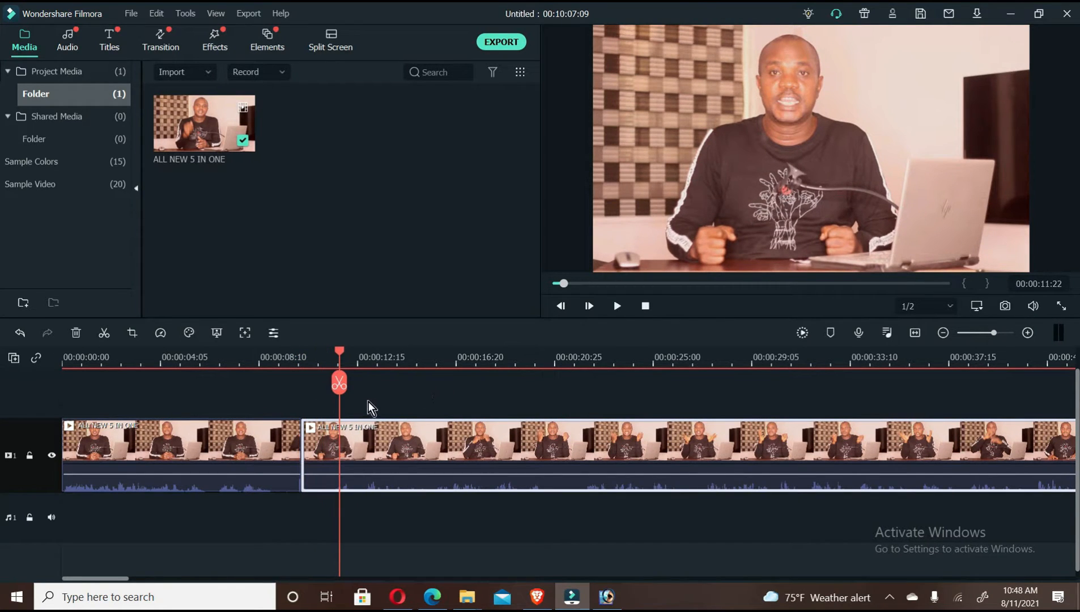
pyautogui.click(339, 384)
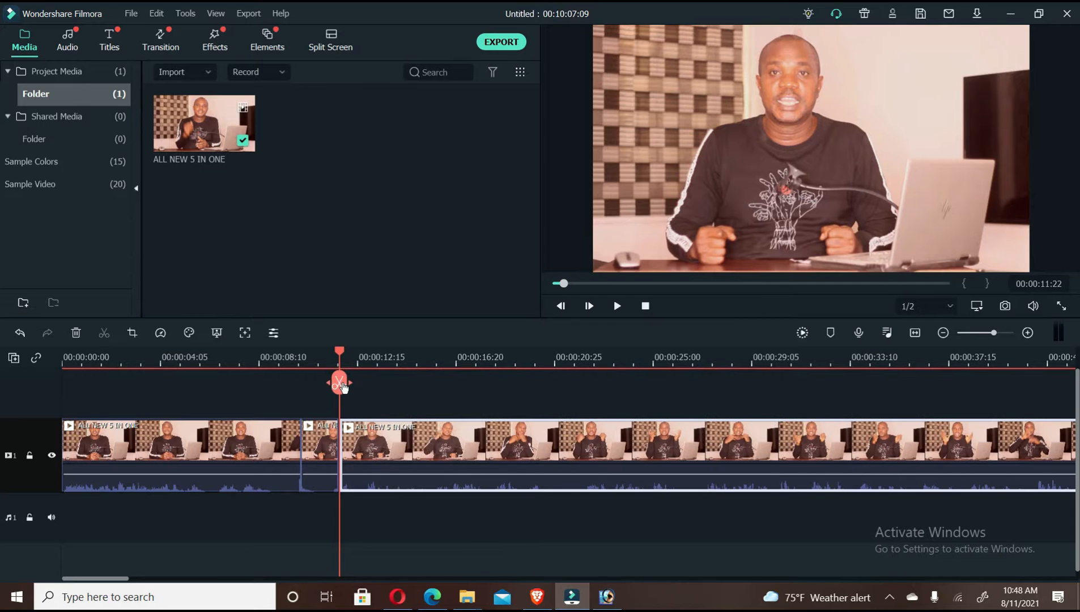
# Select the short middle segment, play it back from its start, and place the playhead inside it.
pyautogui.click(323, 451)
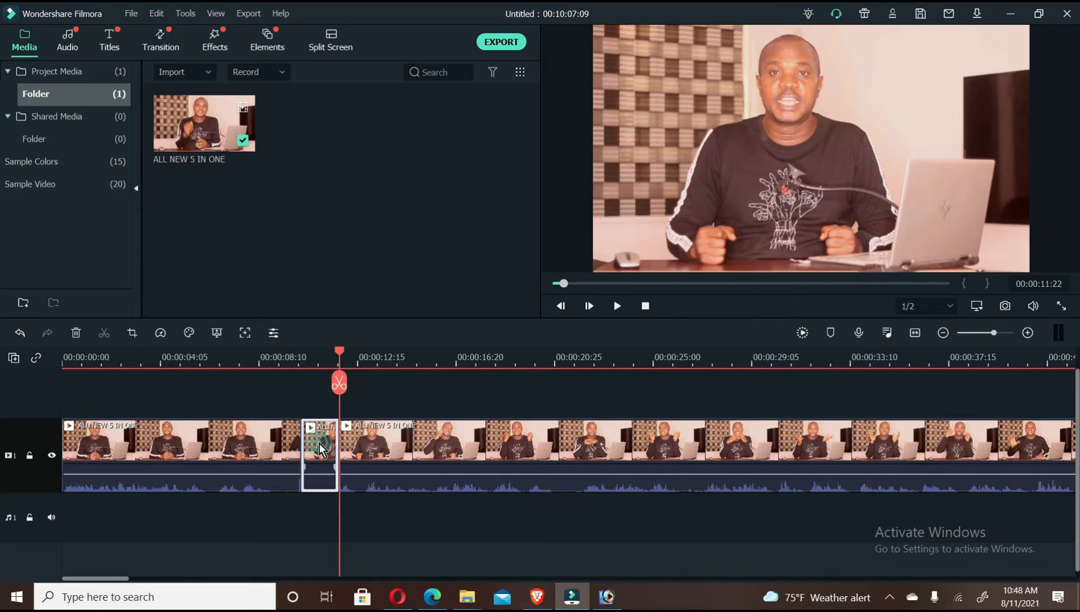
pyautogui.click(301, 366)
pyautogui.press('space')
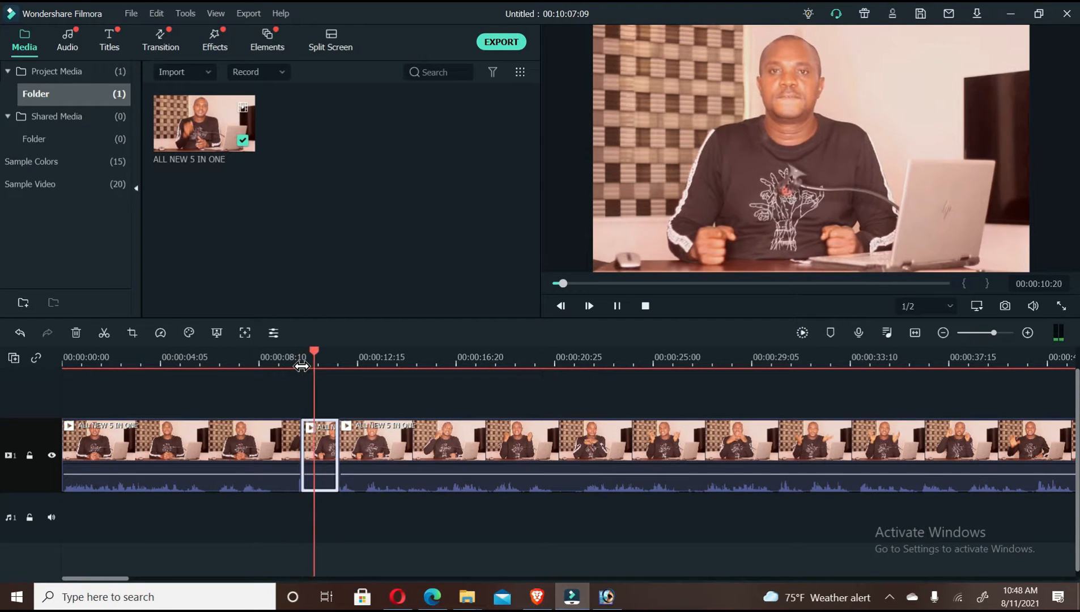
pyautogui.press('space')
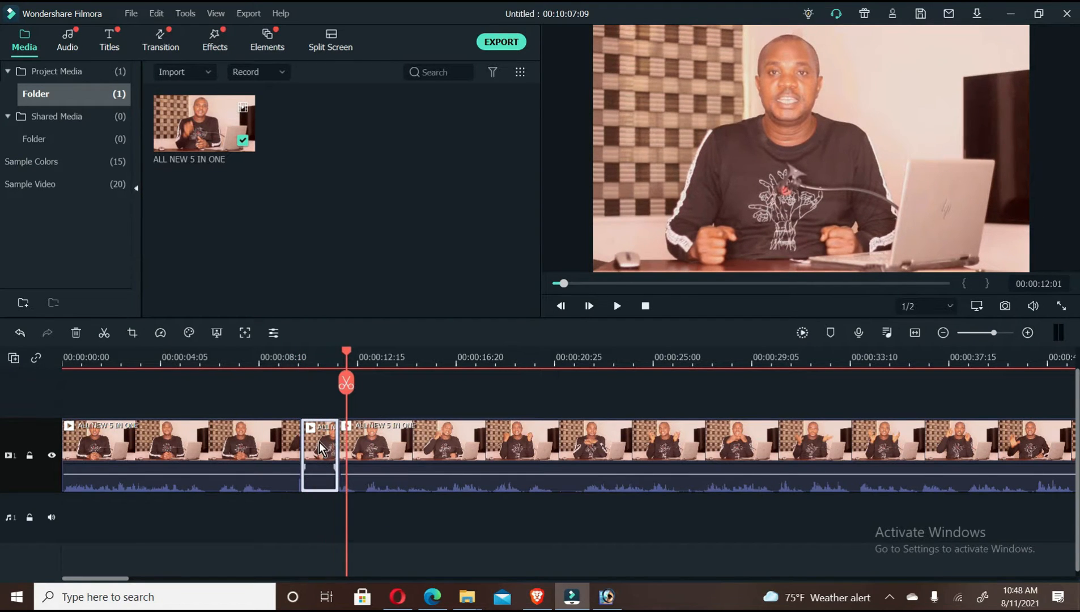
pyautogui.click(313, 352)
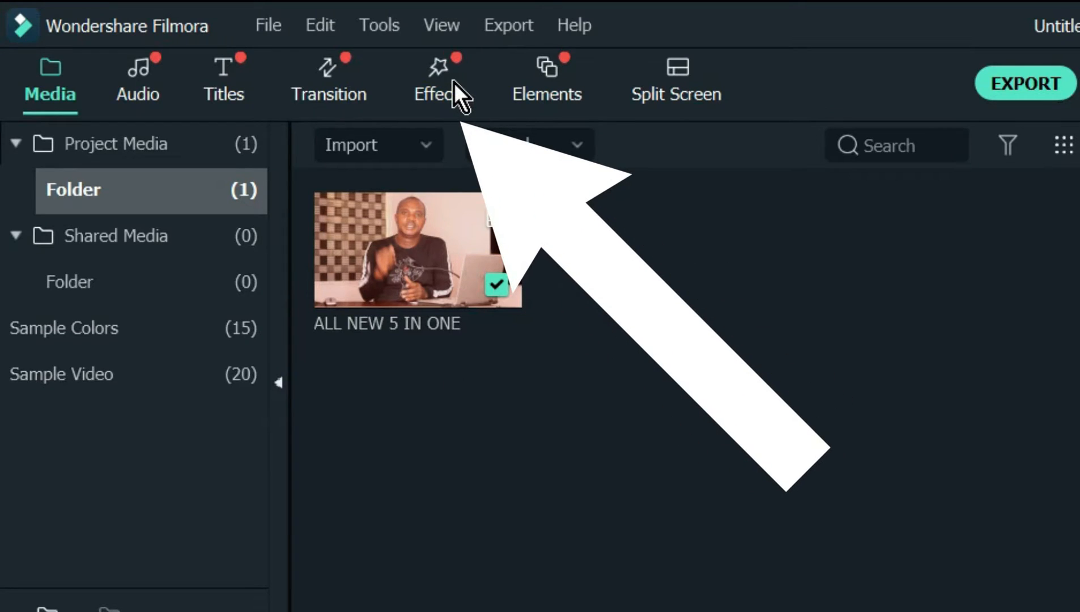
# Show the Shake category of the included effect filters.
pyautogui.click(454, 86)
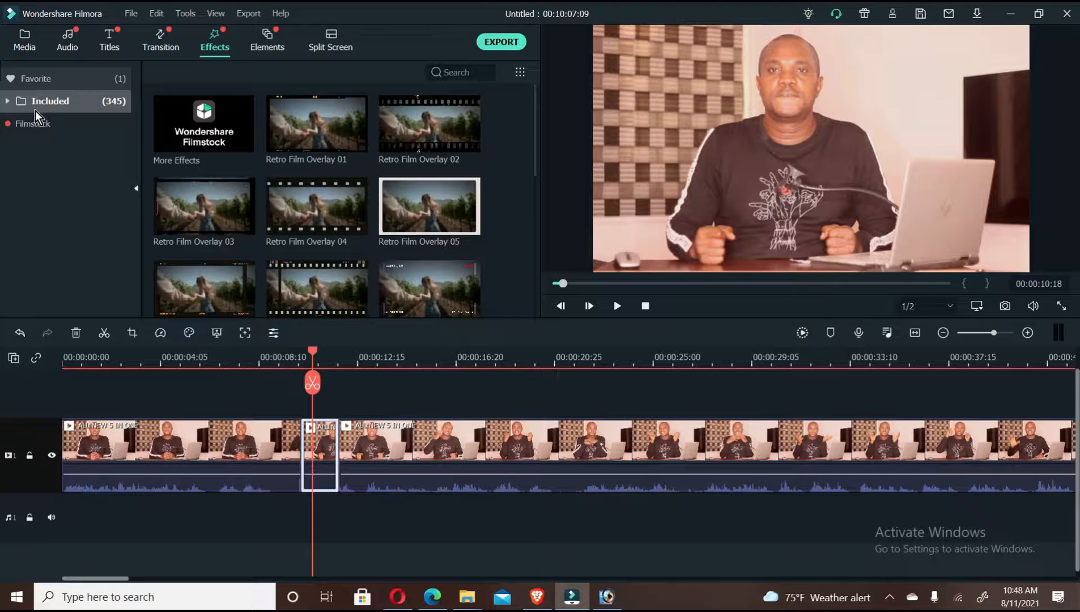
pyautogui.click(7, 103)
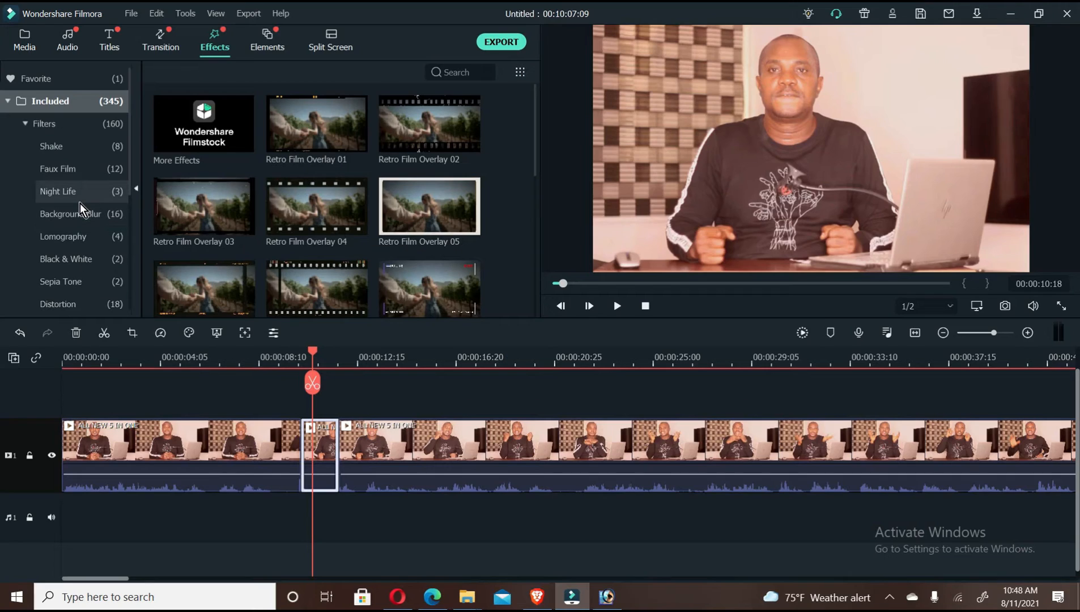
pyautogui.click(68, 148)
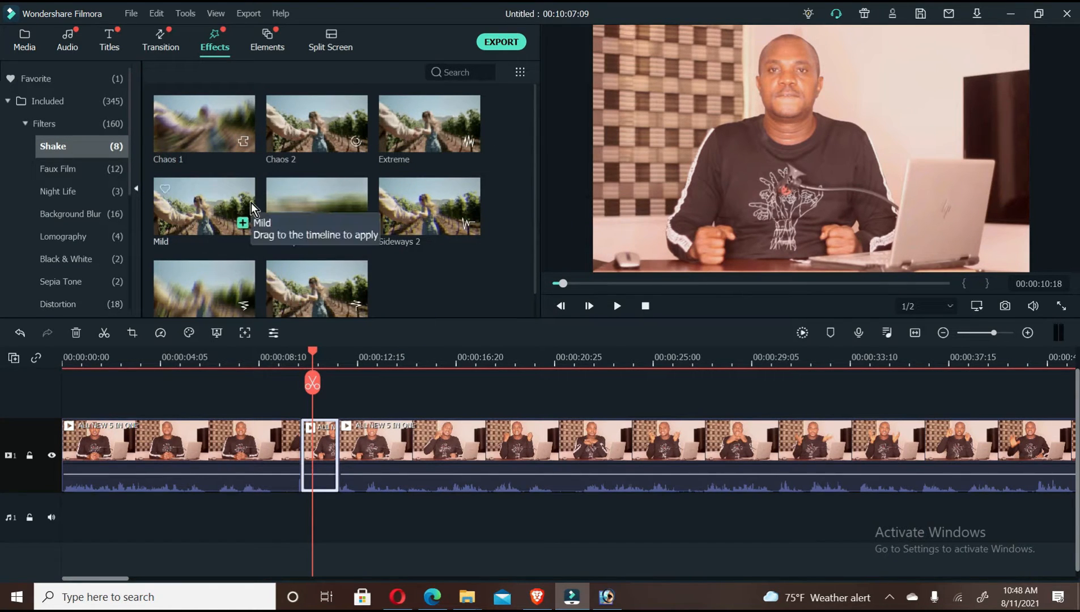
# Preview the Shake effects one by one, including Chaos 1, Chaos 2, Extreme, Mild, Sideways 1 and Sideways 2, and compare their motion.
pyautogui.click(197, 126)
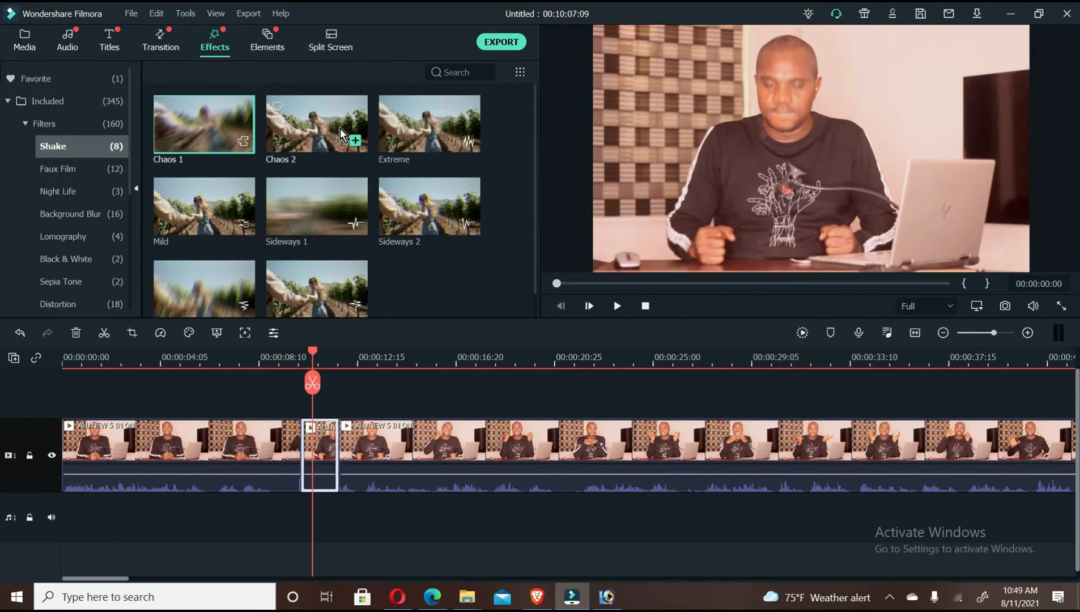
pyautogui.click(297, 123)
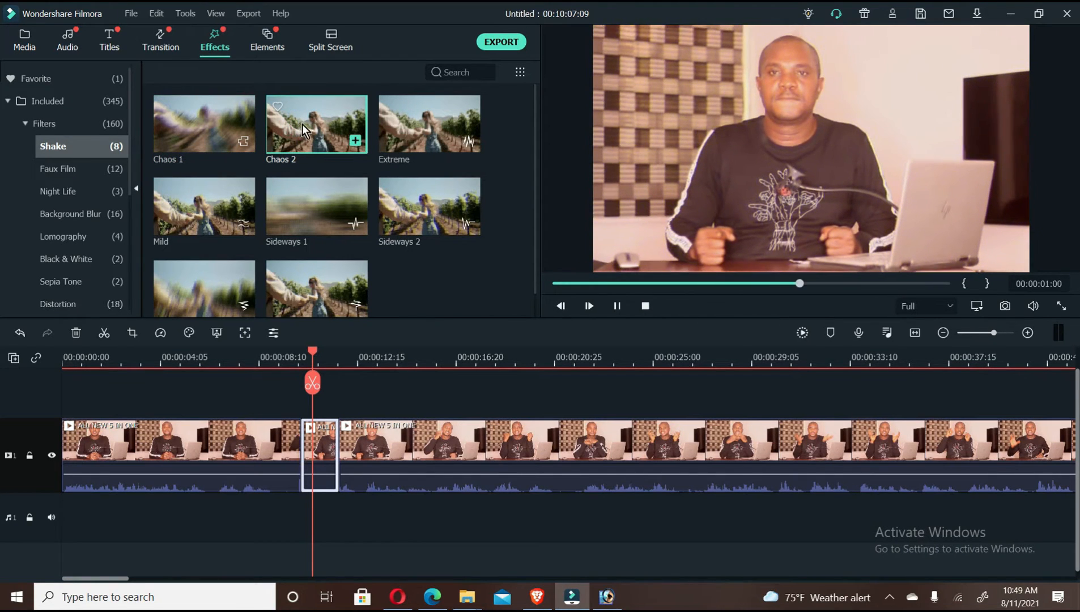
pyautogui.click(417, 126)
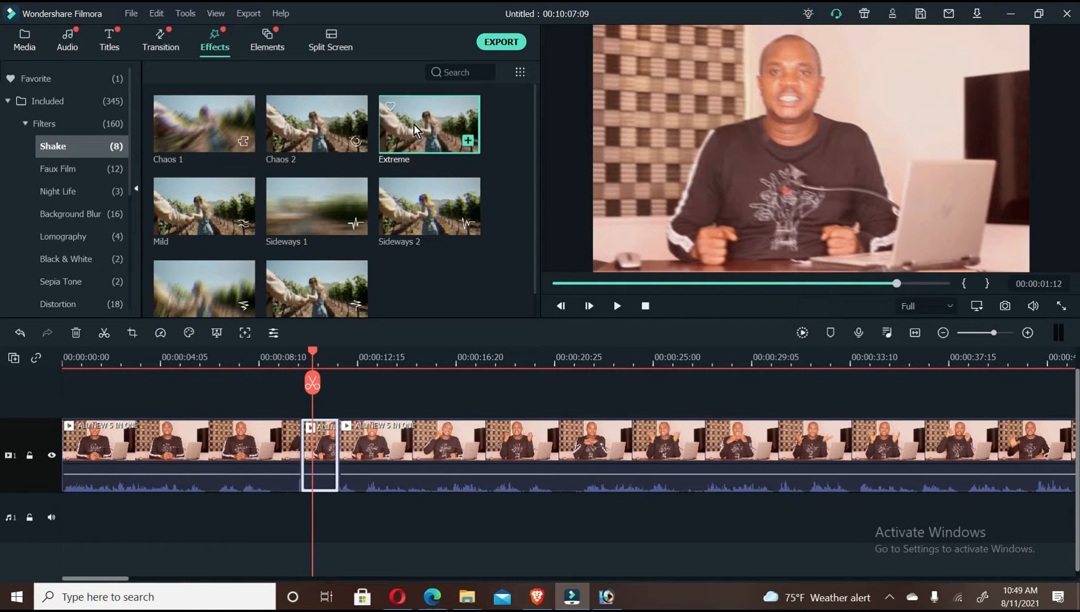
pyautogui.click(199, 204)
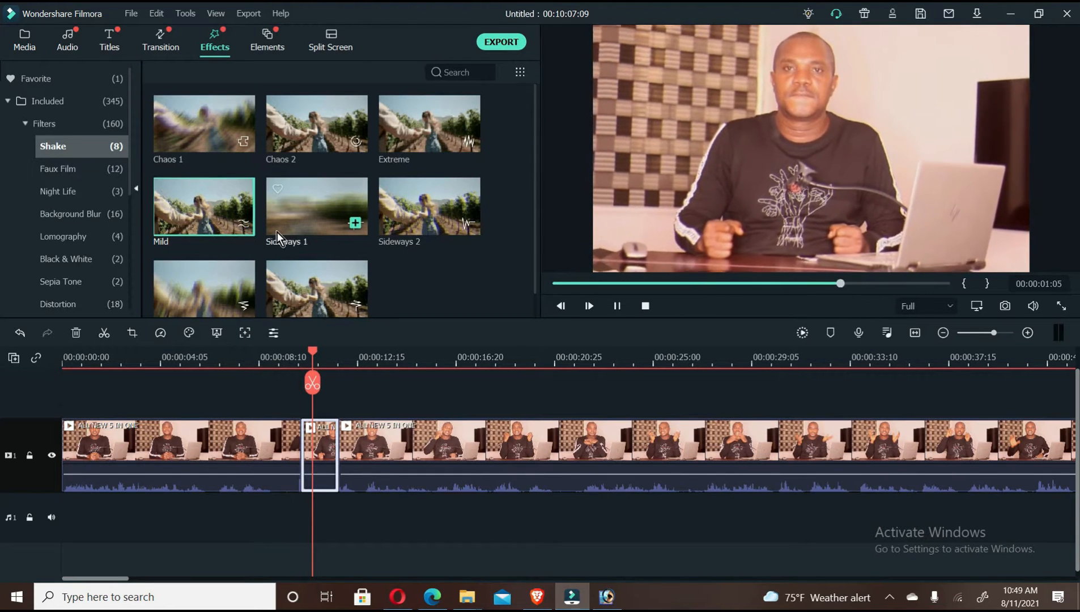
pyautogui.click(312, 216)
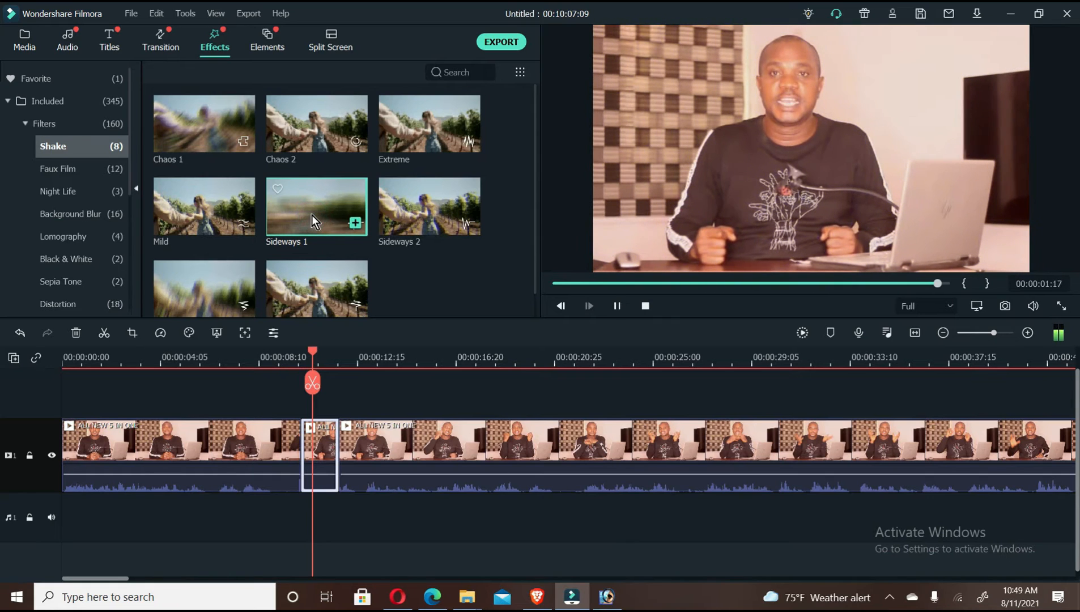
pyautogui.click(419, 204)
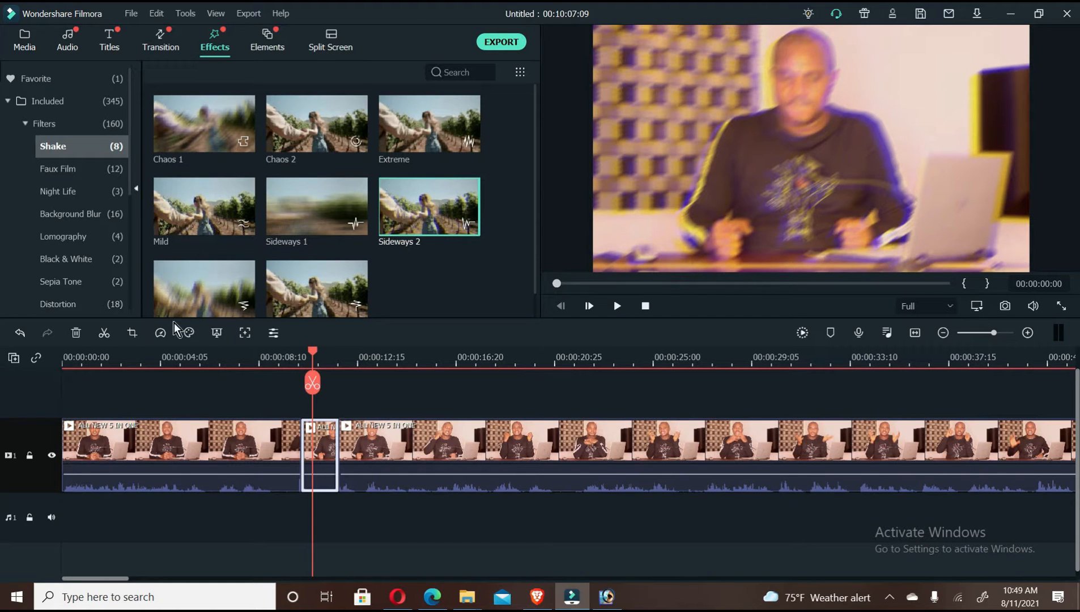
pyautogui.click(191, 280)
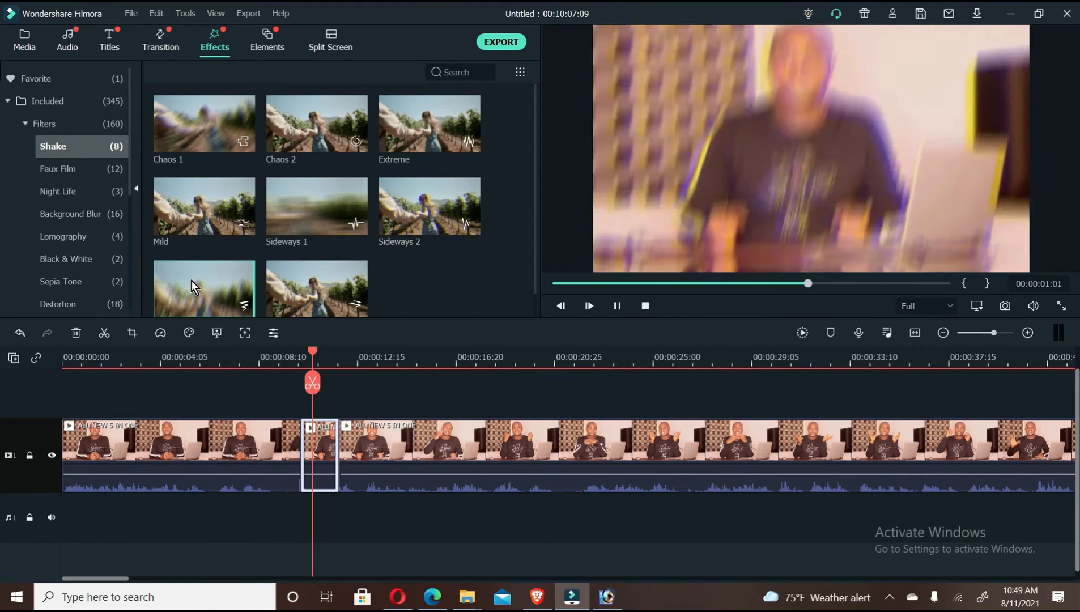
pyautogui.click(308, 282)
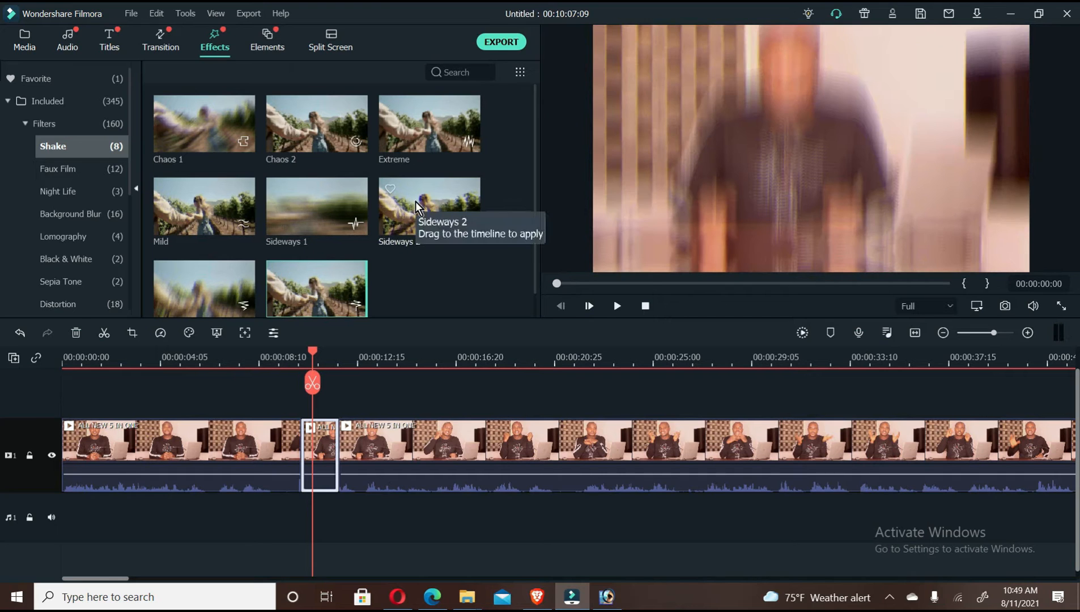
pyautogui.click(421, 128)
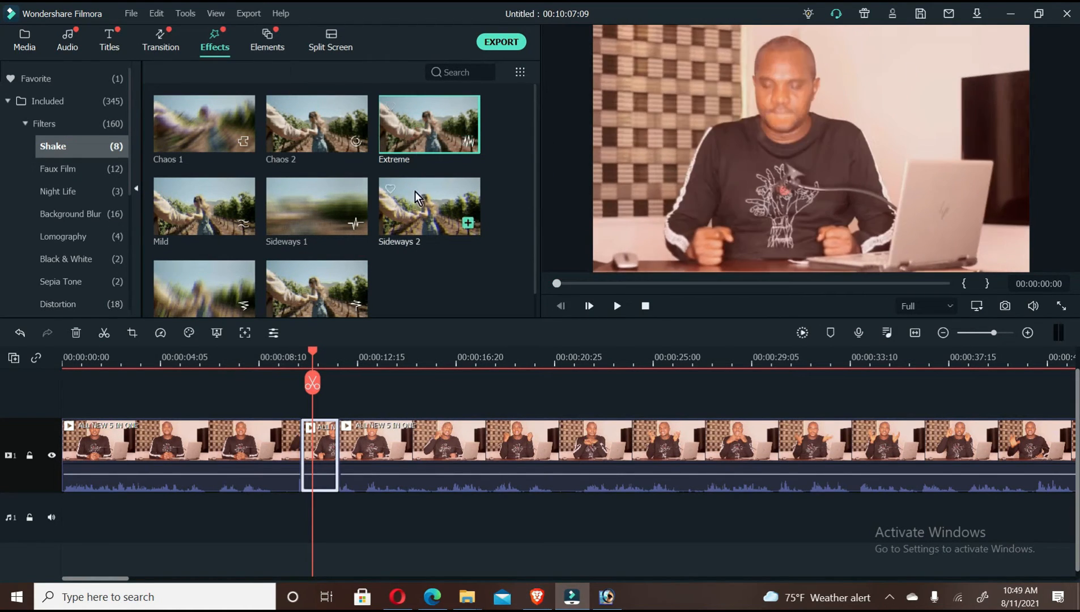
pyautogui.click(415, 205)
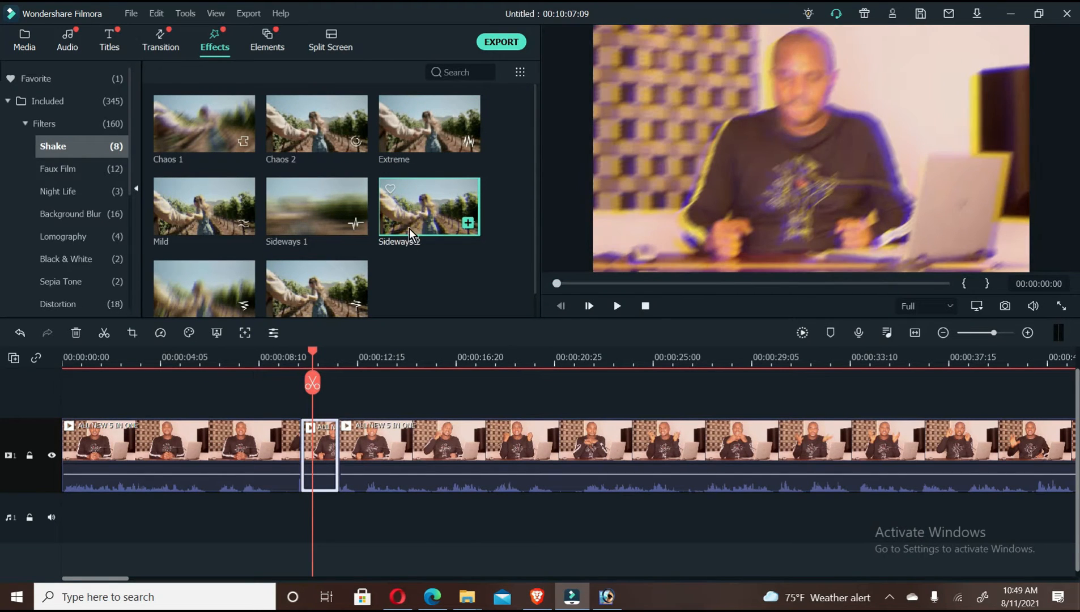
# Add the Sideways 2 shake effect on the track above the video, starting at the short middle segment.
pyautogui.click(312, 394)
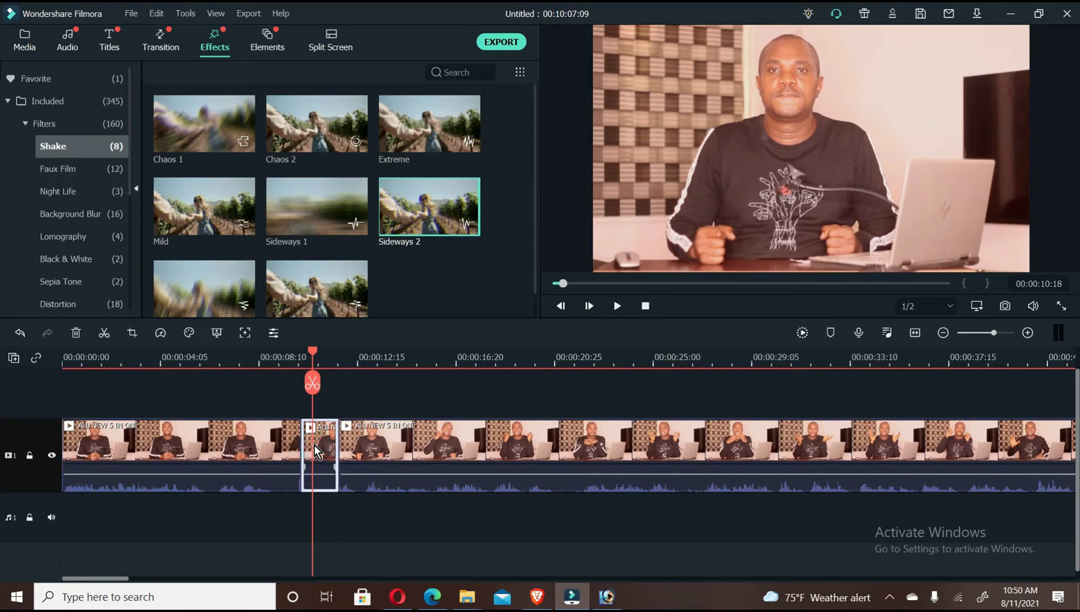
pyautogui.moveTo(430, 214)
pyautogui.click(379, 456)
pyautogui.click(218, 448)
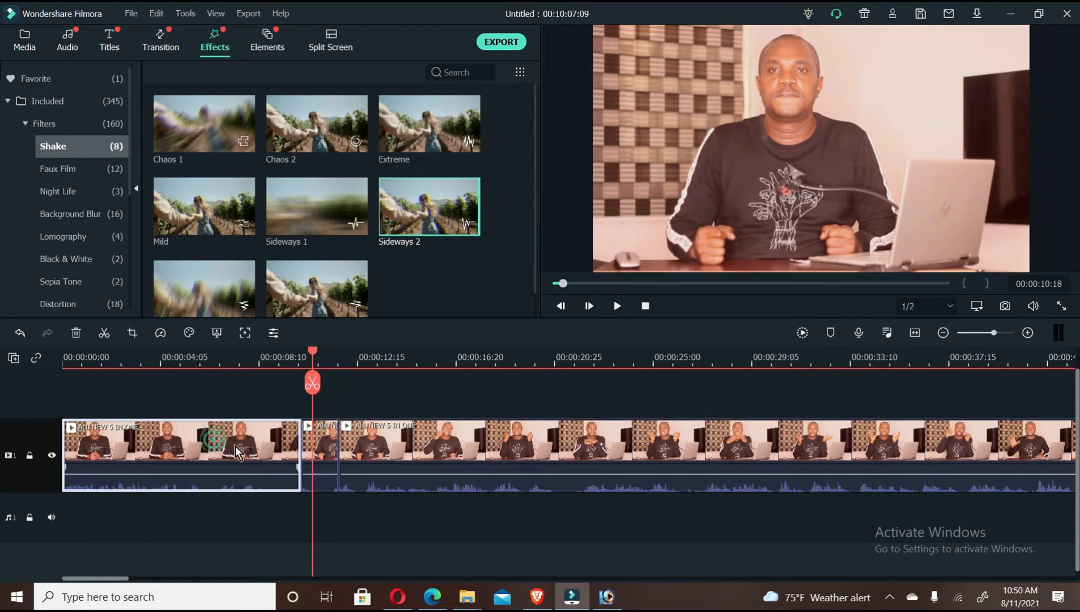
pyautogui.click(319, 453)
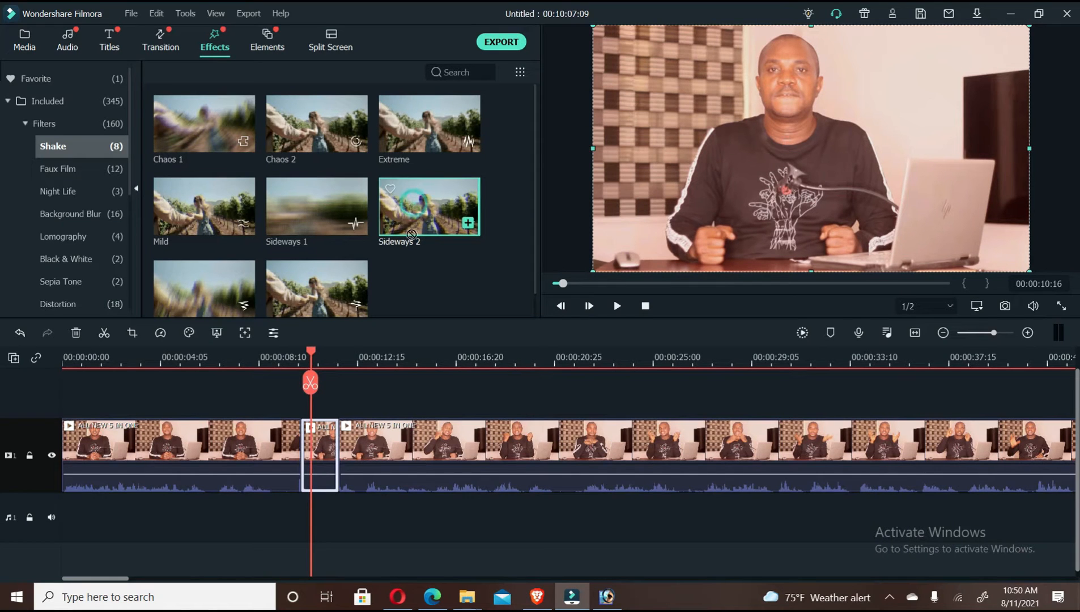
pyautogui.moveTo(465, 221); pyautogui.dragTo(320, 408)
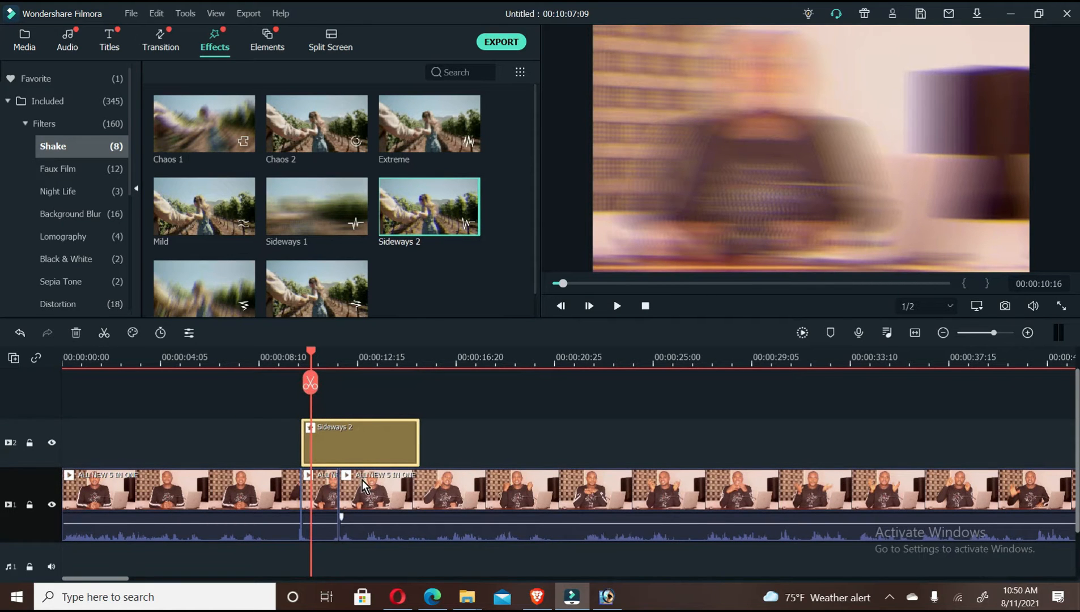
# Split the Sideways 2 effect at the short segment's end, 00:00:11:22, and delete the part beyond it.
pyautogui.click(343, 491)
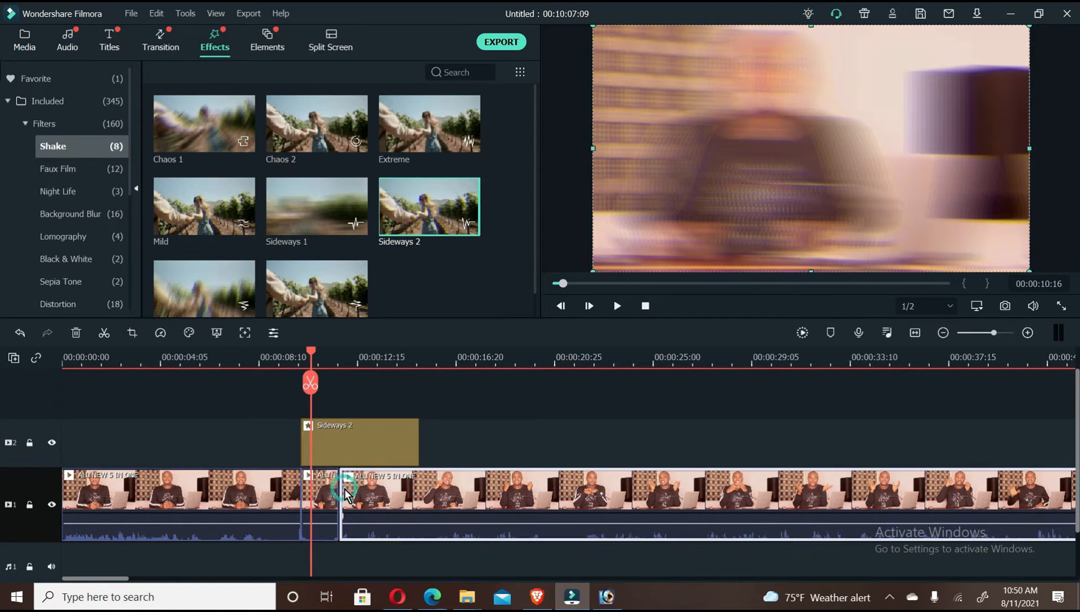
pyautogui.click(342, 364)
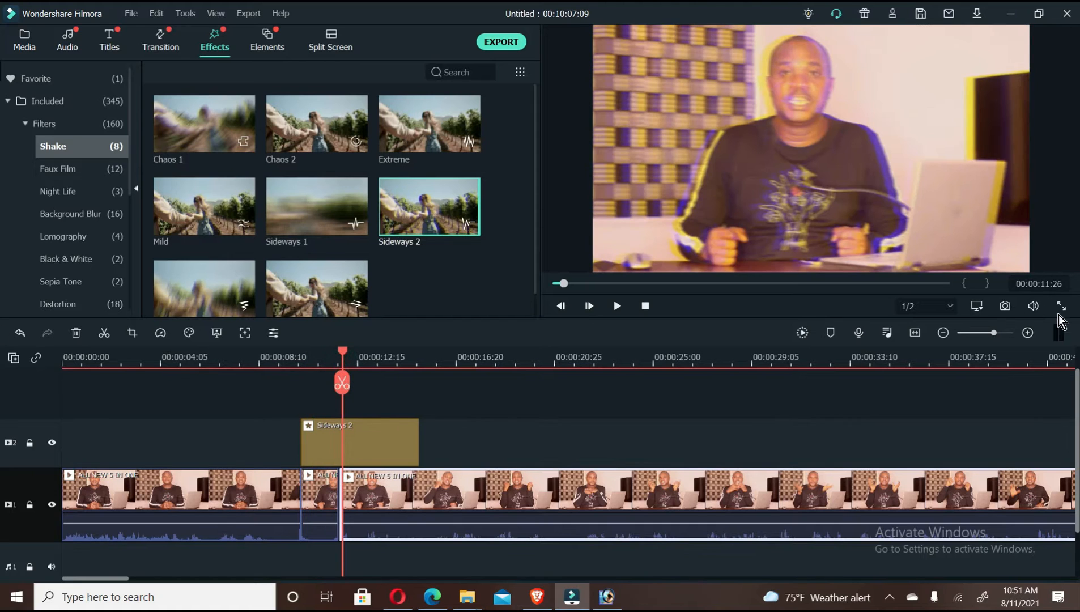
pyautogui.moveTo(1001, 333); pyautogui.dragTo(1013, 331)
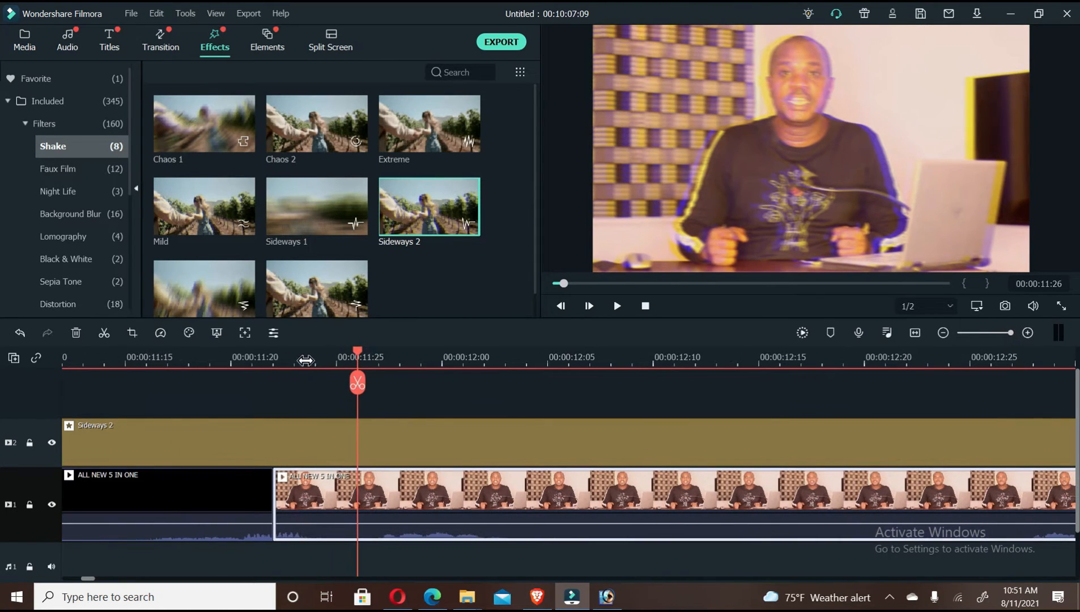
pyautogui.click(274, 364)
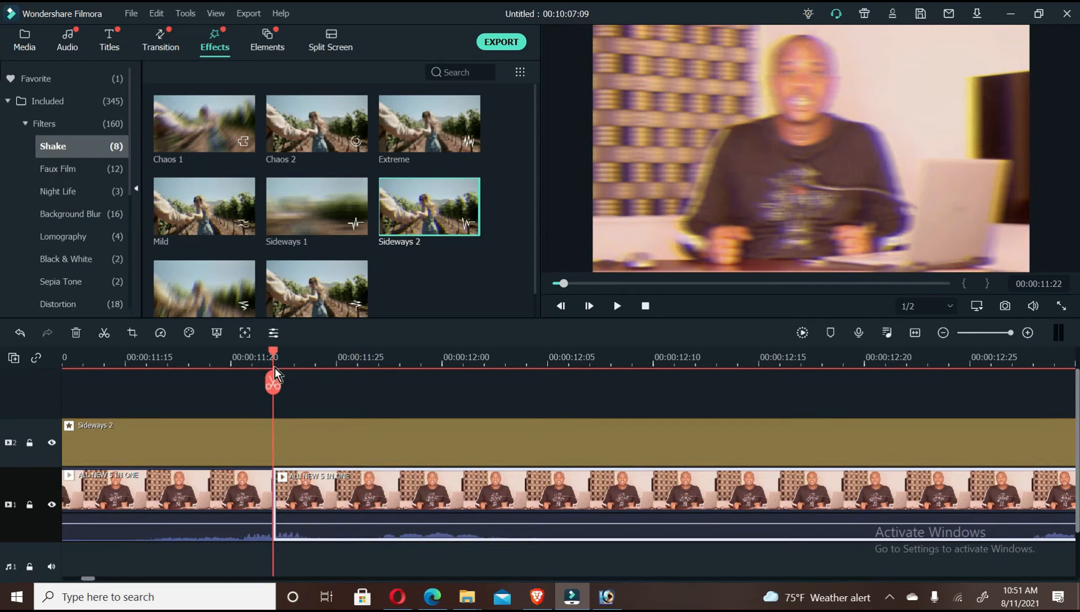
pyautogui.click(275, 424)
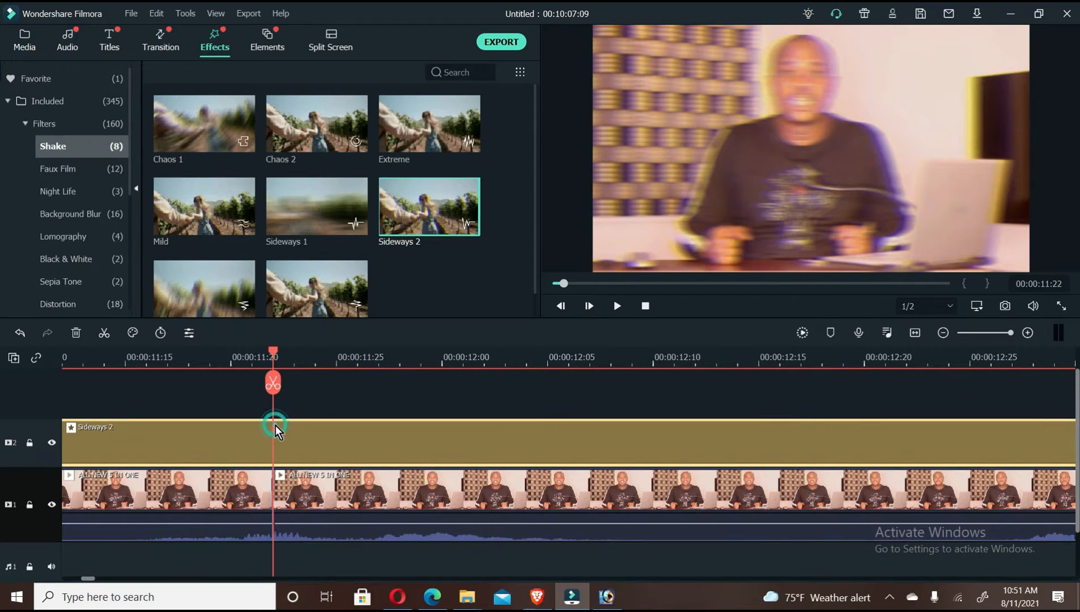
pyautogui.click(275, 384)
pyautogui.press('Delete')
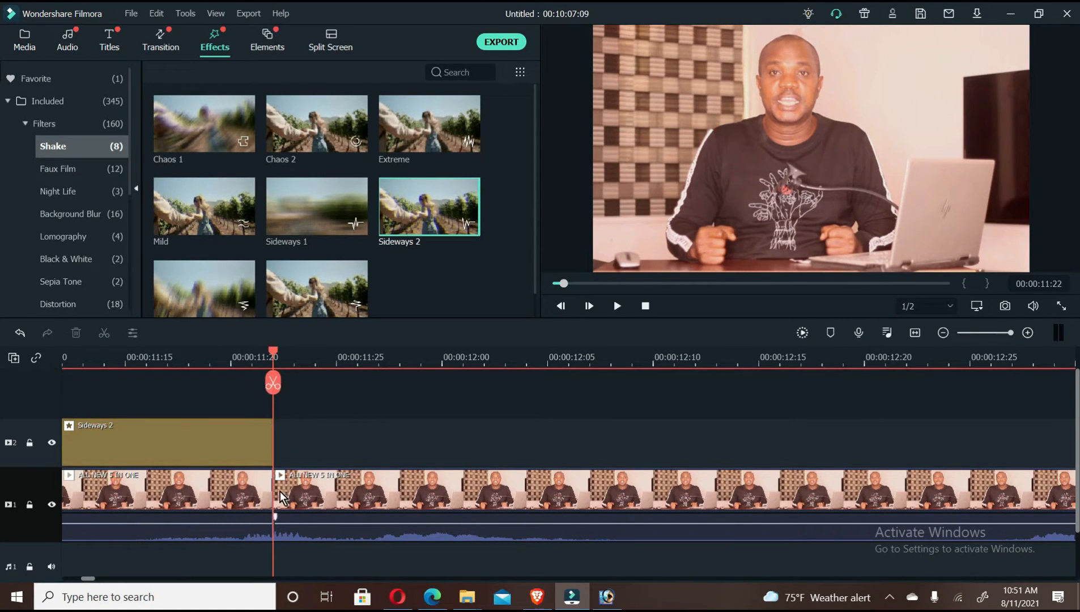
pyautogui.click(343, 500)
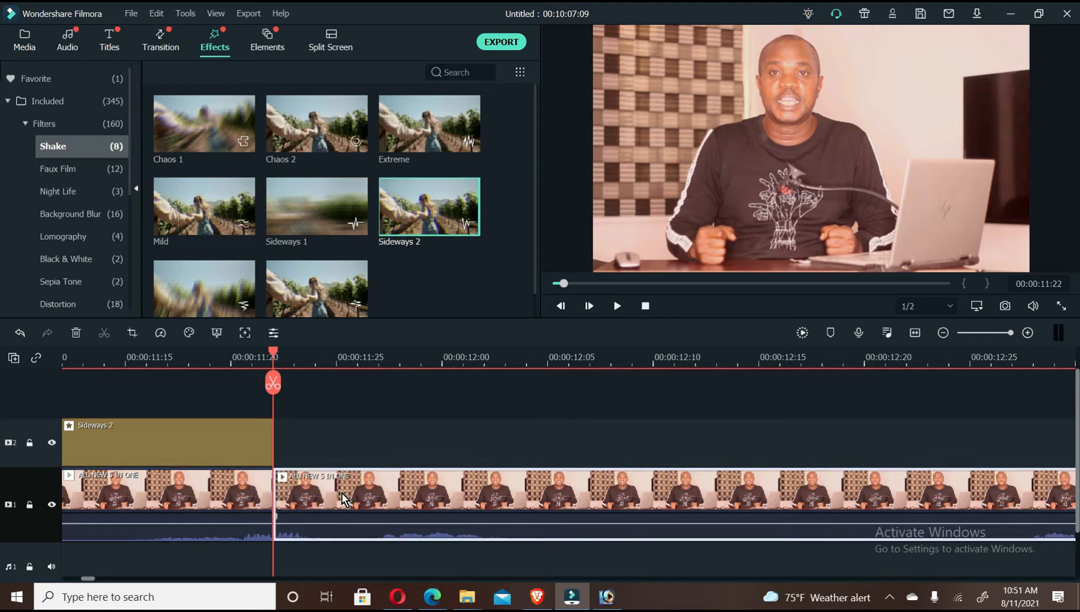
pyautogui.click(997, 331)
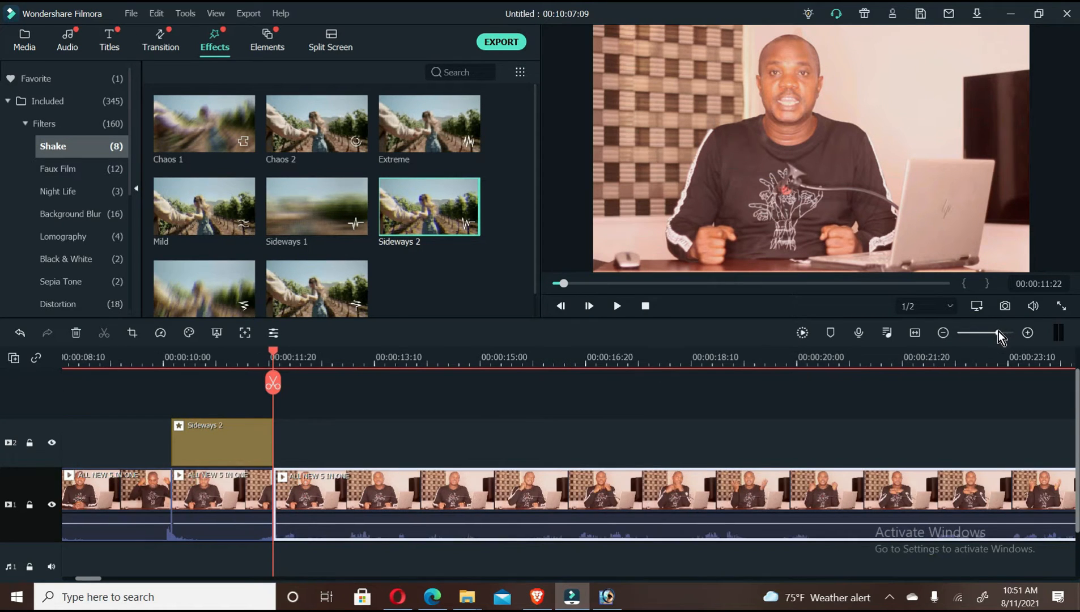
# Play back the timeline from 00:00:08:20, just before the Sideways 2 effect, past the end of the shaken segment.
pyautogui.click(86, 584)
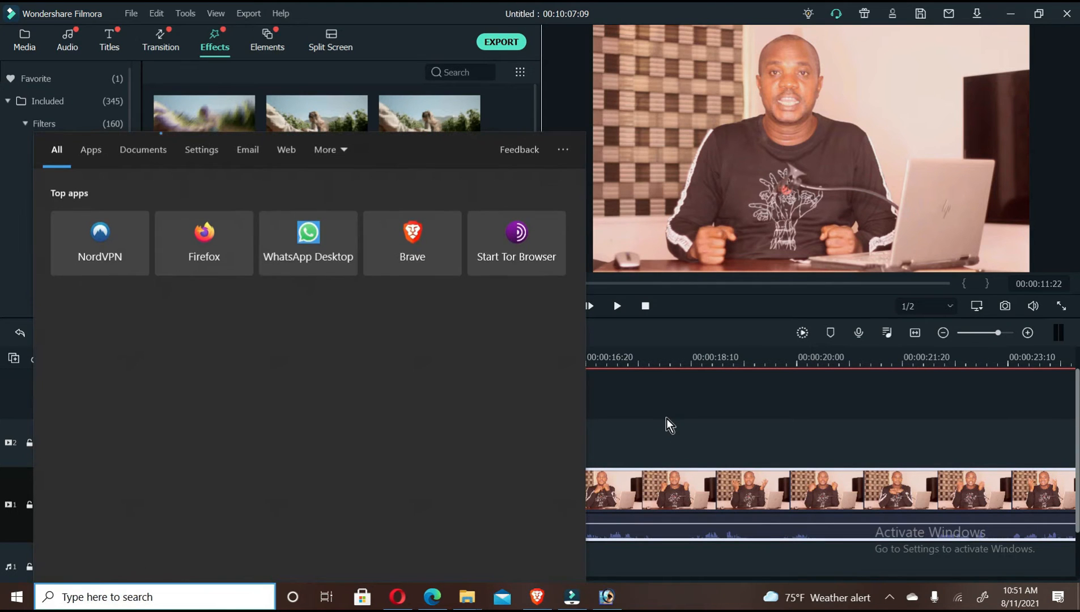
pyautogui.click(667, 418)
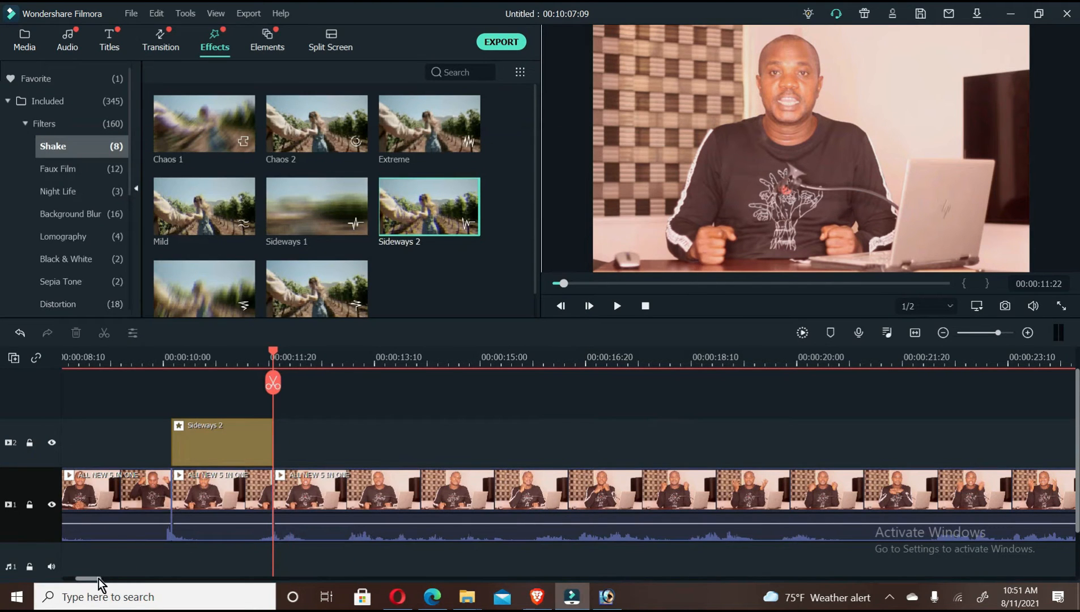
pyautogui.moveTo(99, 578); pyautogui.dragTo(93, 579)
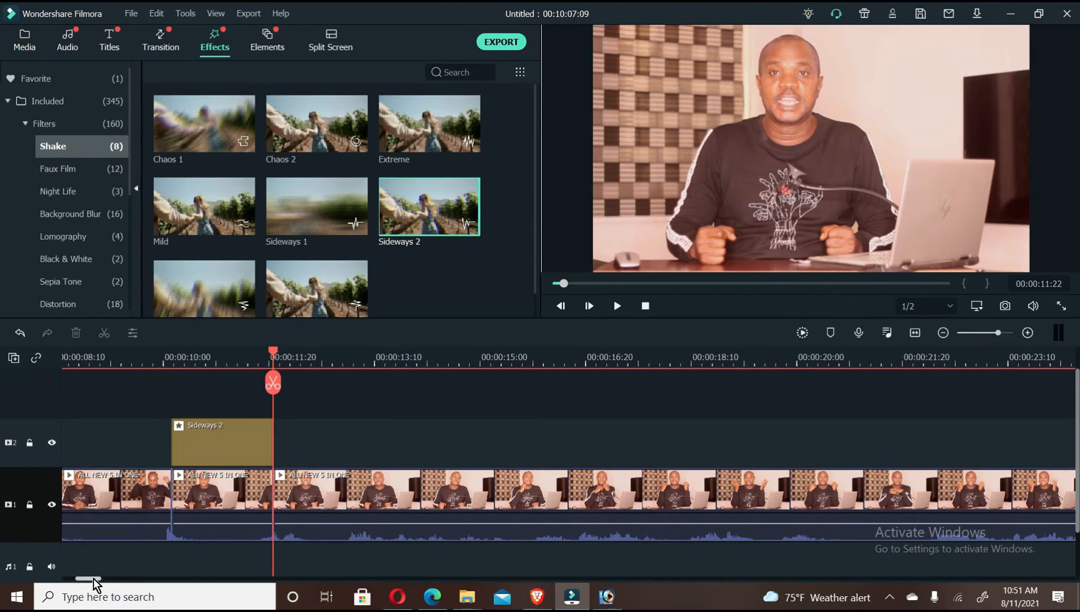
pyautogui.click(987, 332)
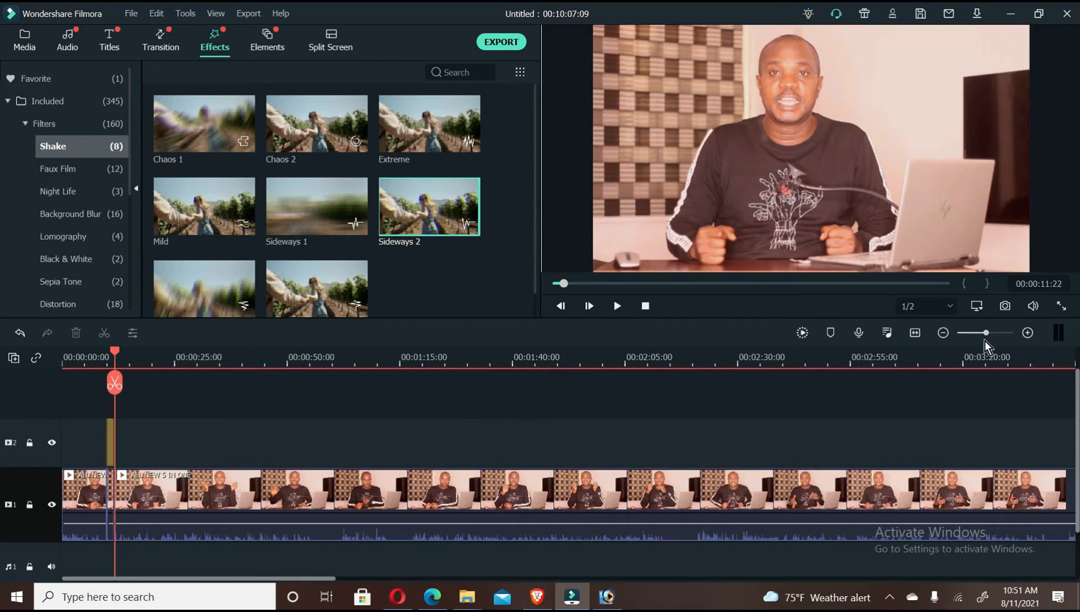
pyautogui.click(993, 333)
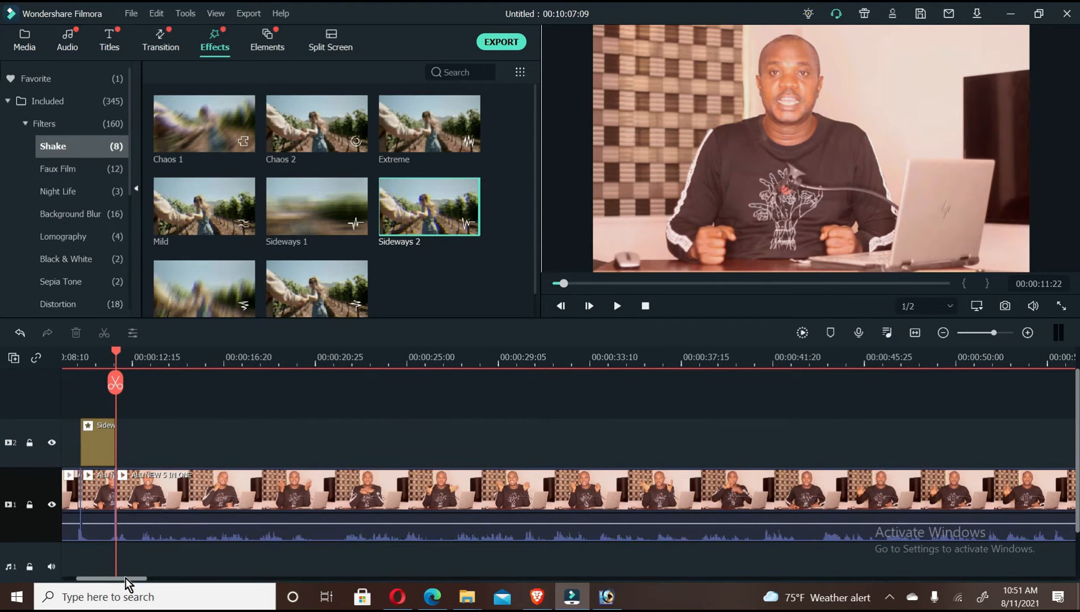
pyautogui.moveTo(124, 578); pyautogui.dragTo(92, 576)
pyautogui.click(253, 358)
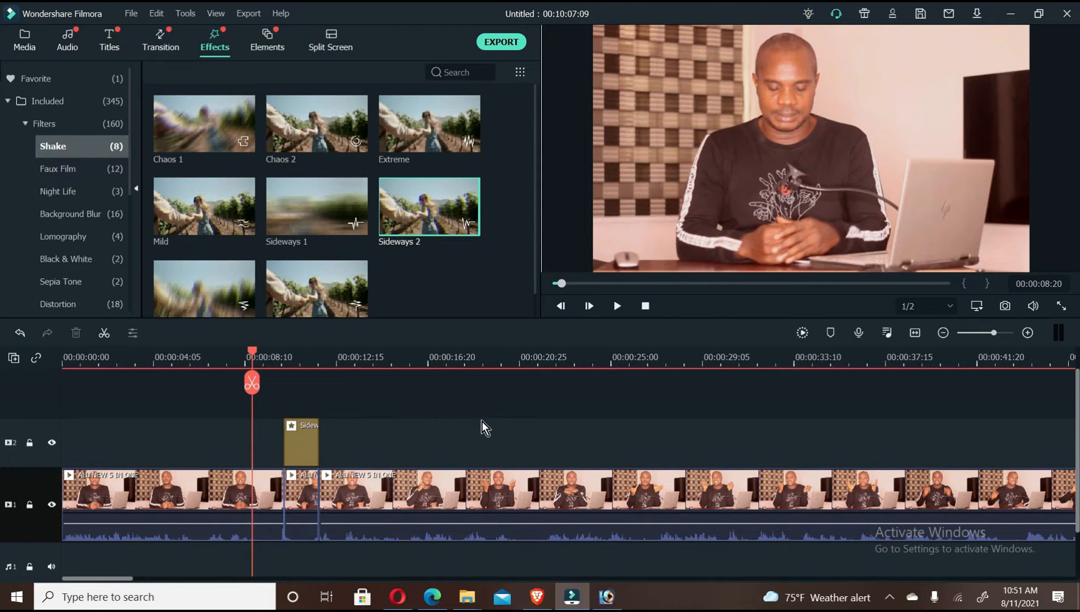
pyautogui.press('space')
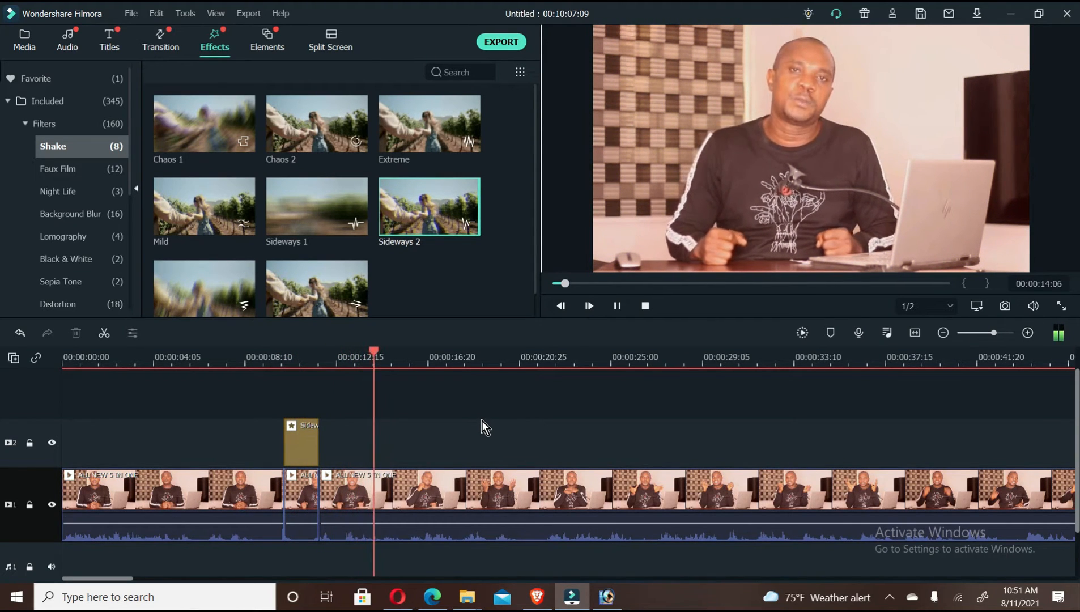
pyautogui.press('space')
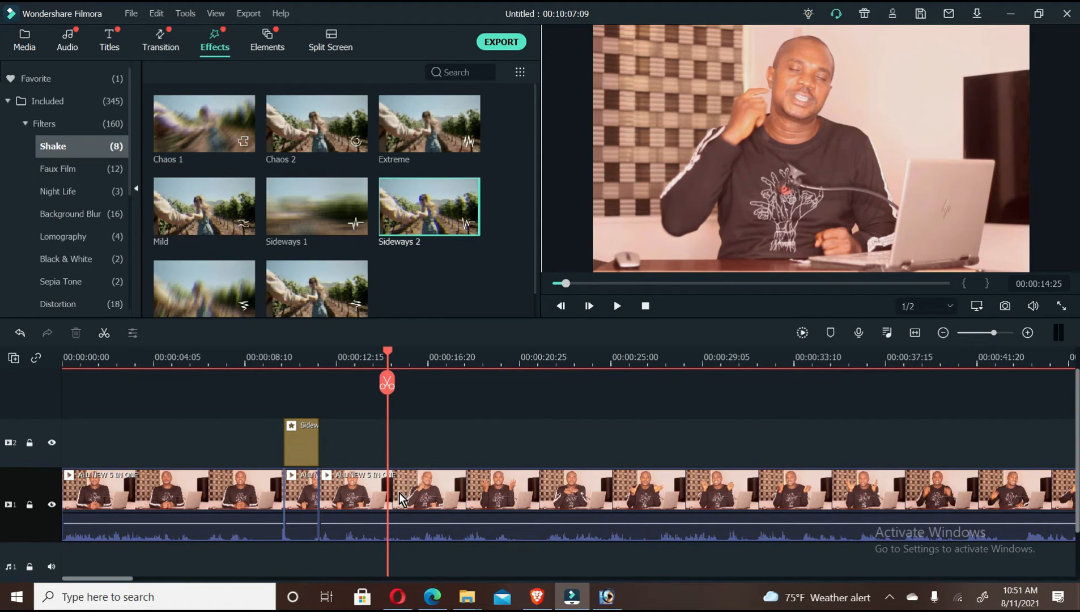
# Review the footage after the first shaken segment and split the video clip at 00:00:14:15.
pyautogui.click(360, 356)
pyautogui.press('space')
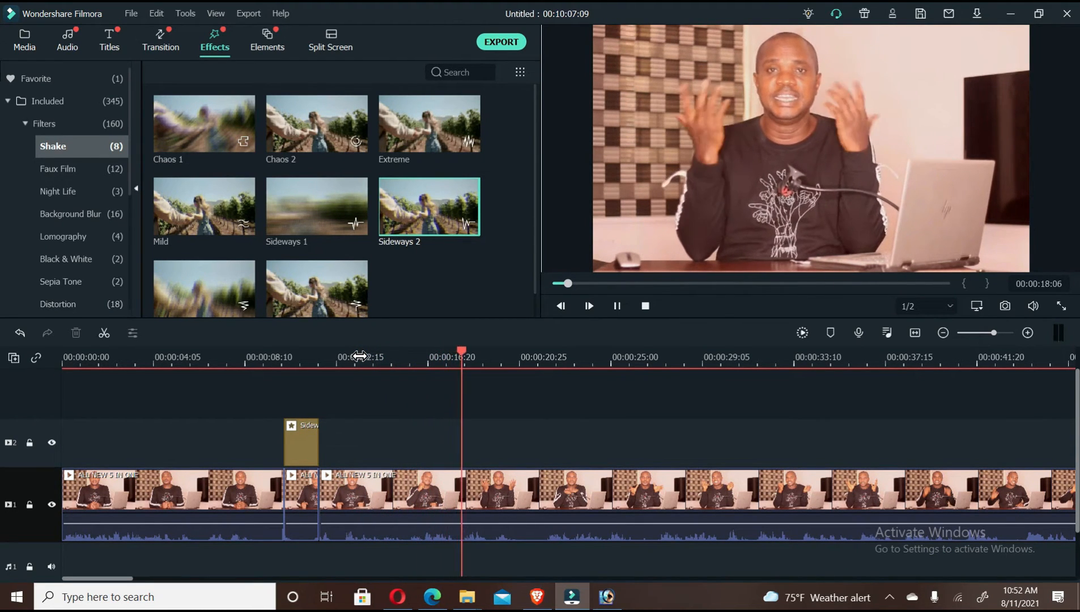
pyautogui.press('space')
pyautogui.click(384, 385)
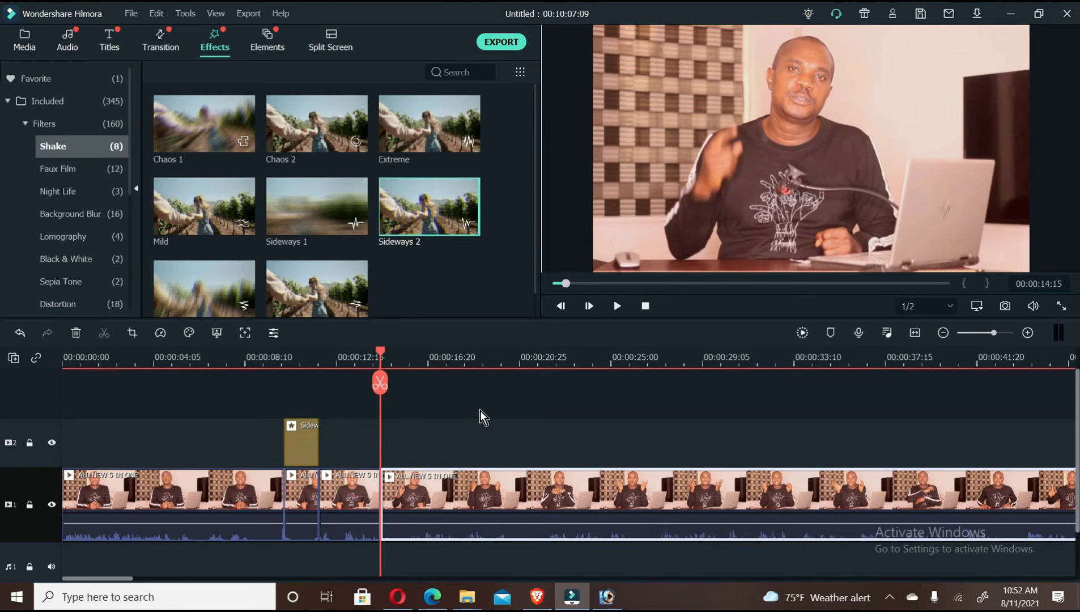
# Split the video again at 00:00:16:19 to isolate a second short segment, and select that segment.
pyautogui.press('space')
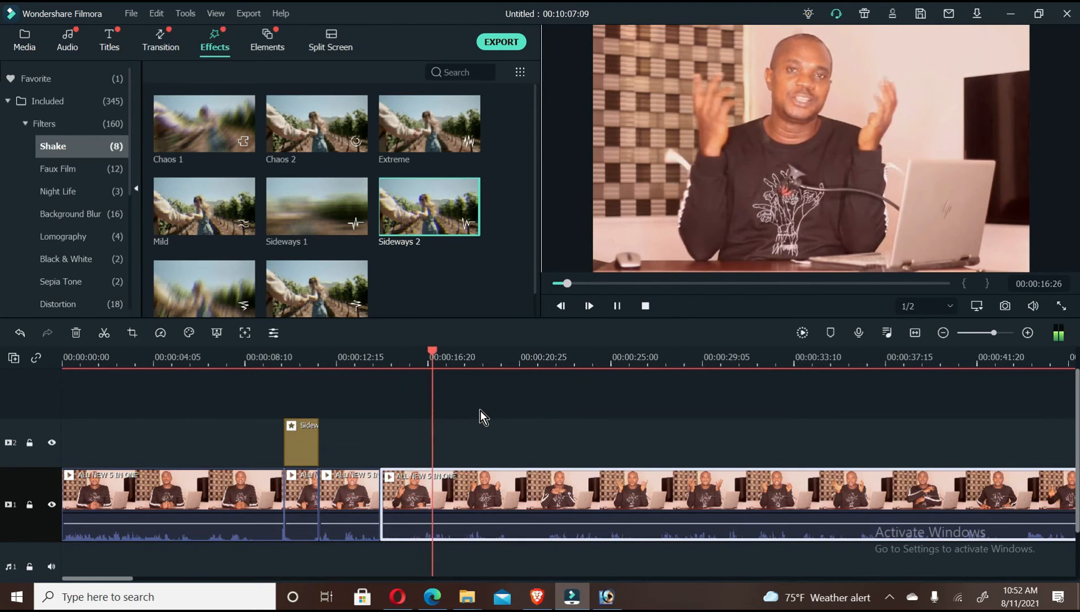
pyautogui.press('space')
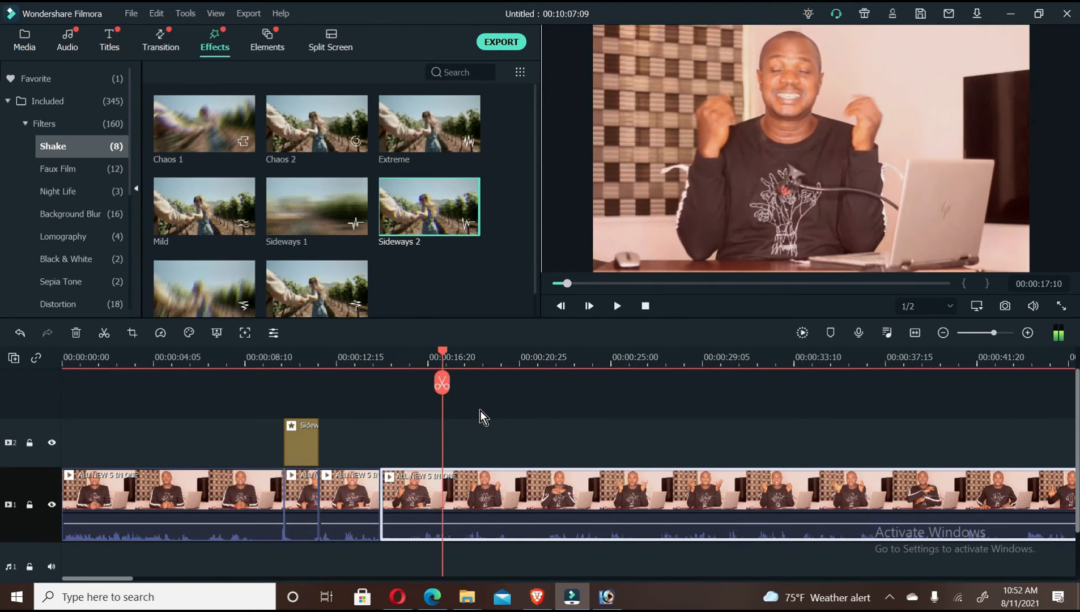
pyautogui.click(420, 364)
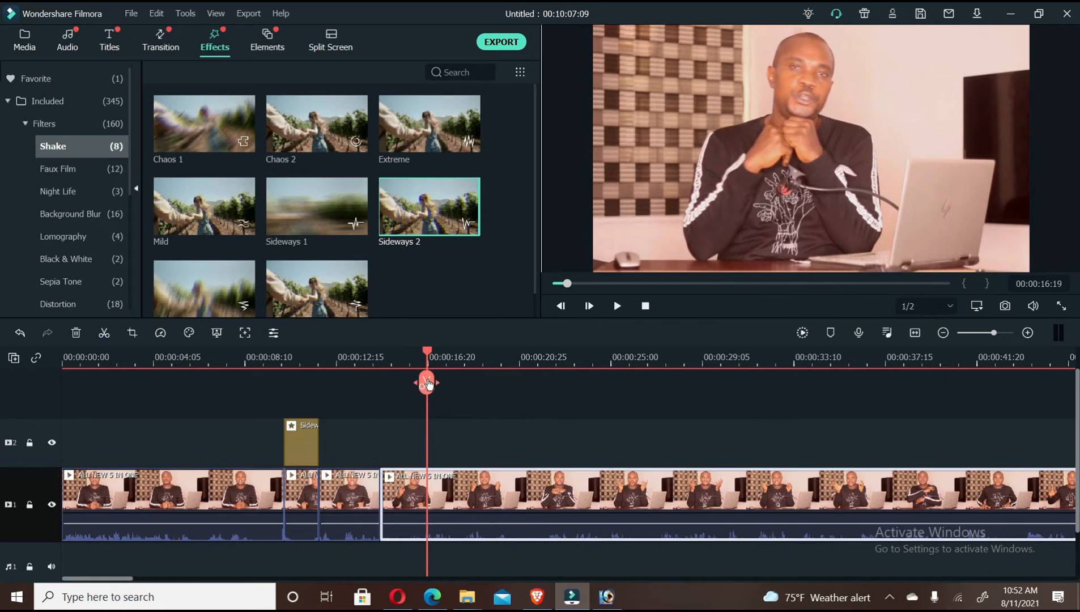
pyautogui.click(429, 384)
pyautogui.click(409, 487)
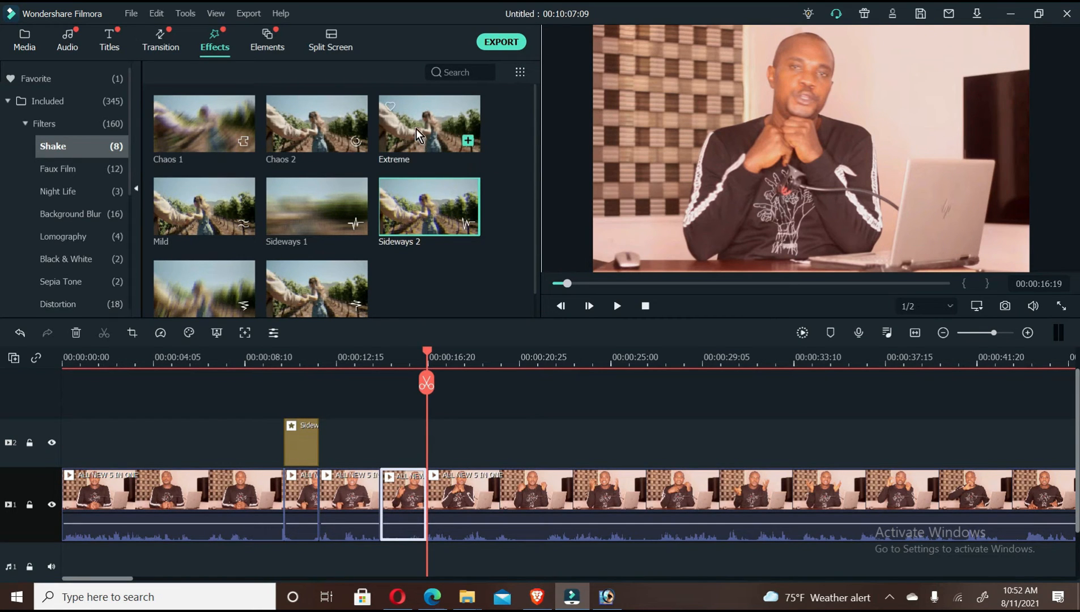
# Add the Up-Down 2 shake effect above the second short segment and cut off its excess beyond 00:00:16:19.
pyautogui.click(311, 286)
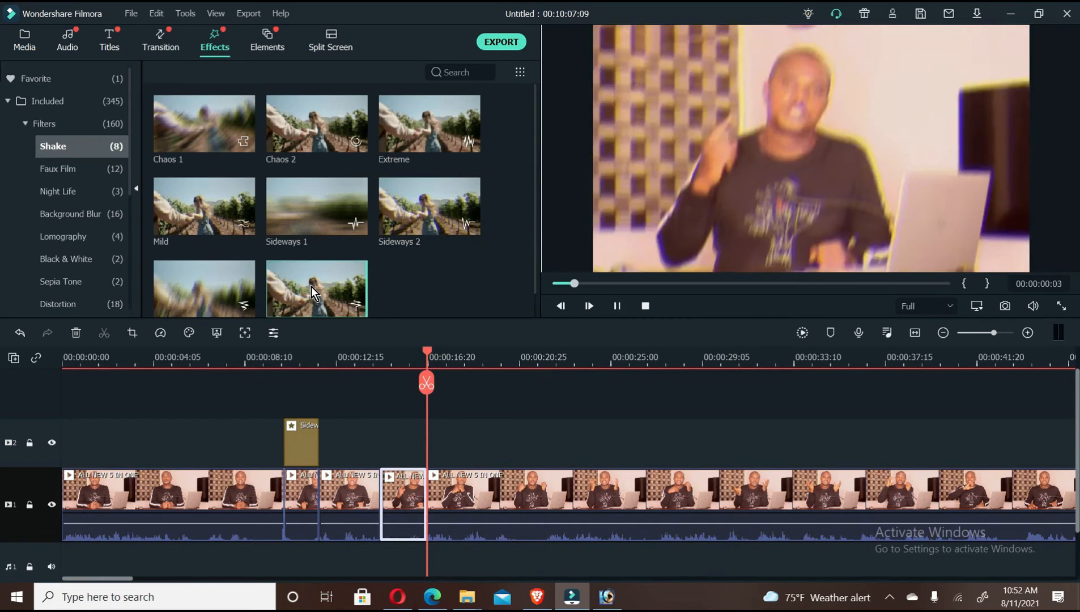
pyautogui.moveTo(311, 287); pyautogui.dragTo(430, 430)
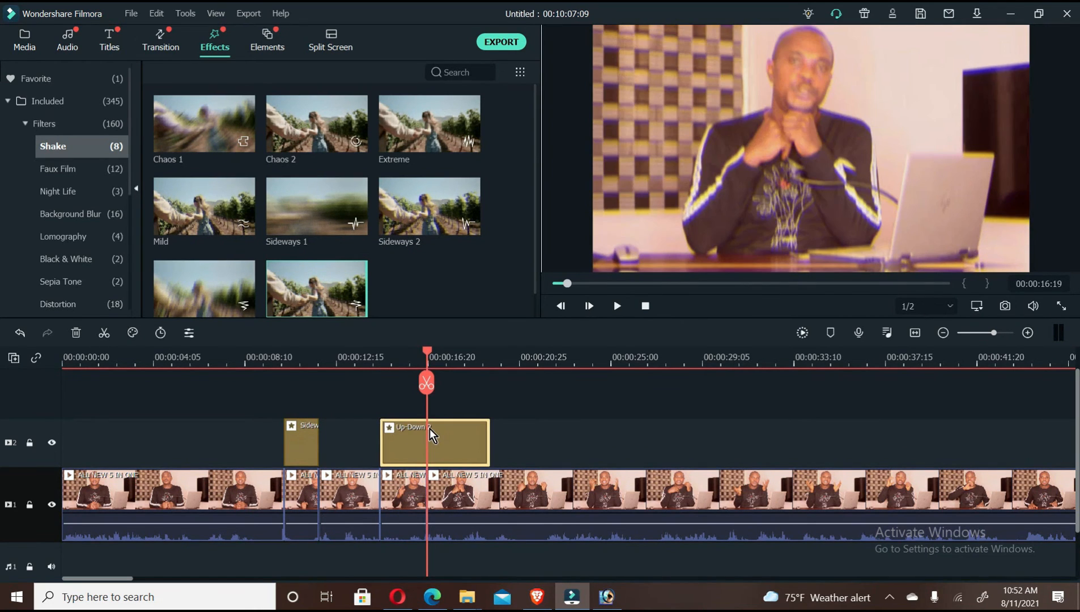
pyautogui.click(427, 383)
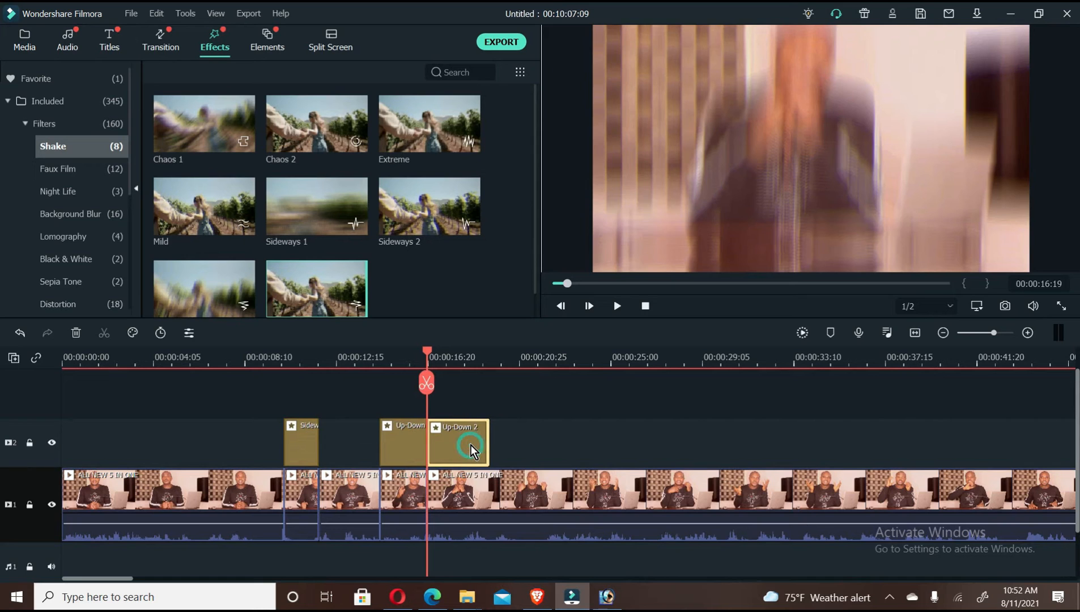
pyautogui.press('Delete')
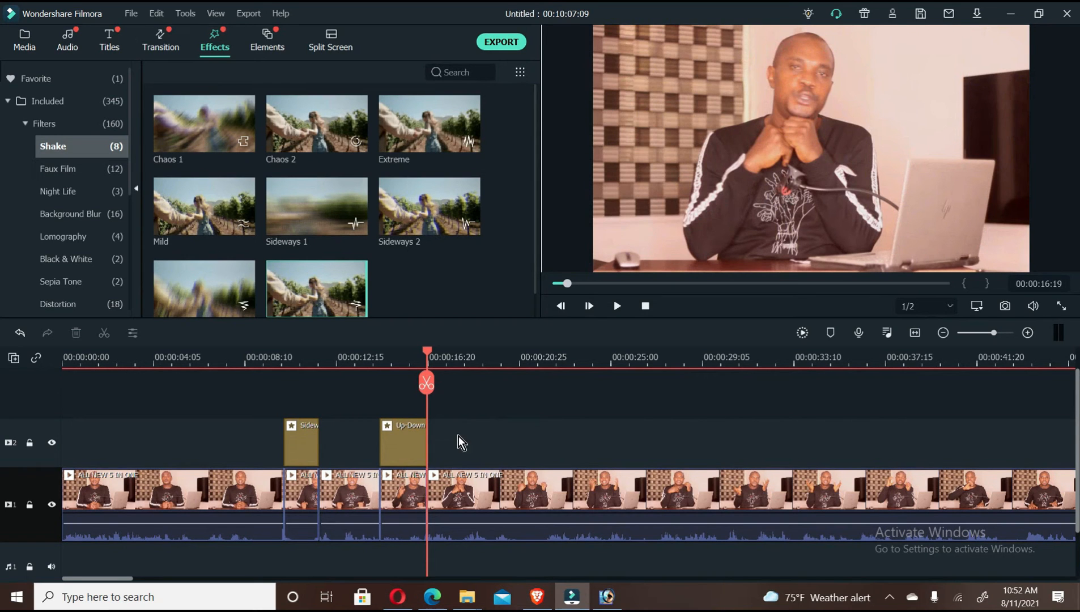
# Play the timeline from 00:00:08:24 to preview both shake effects on the video.
pyautogui.click(255, 359)
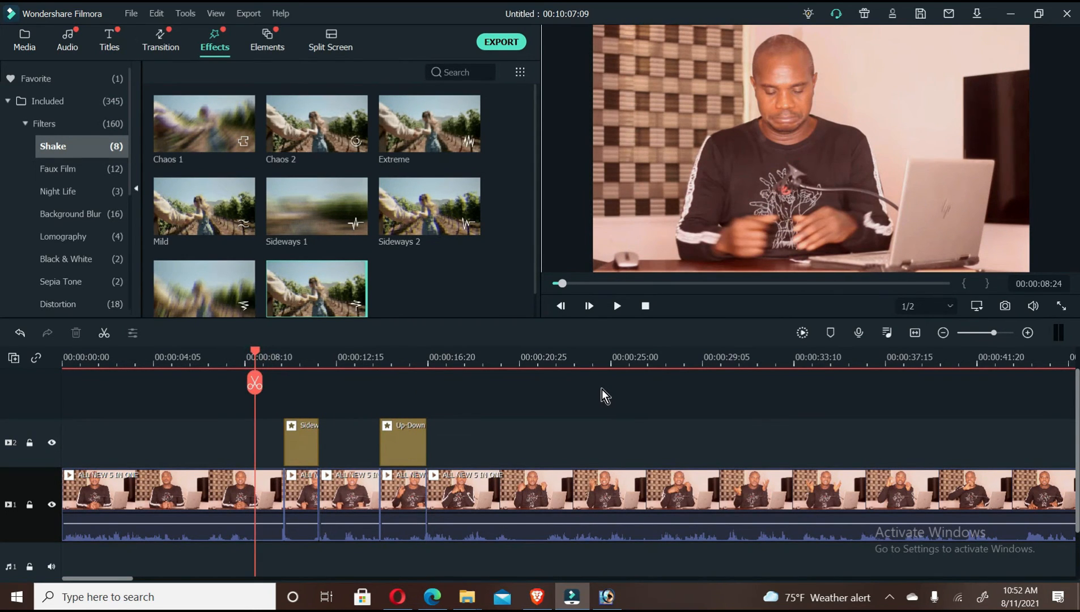
pyautogui.press('space')
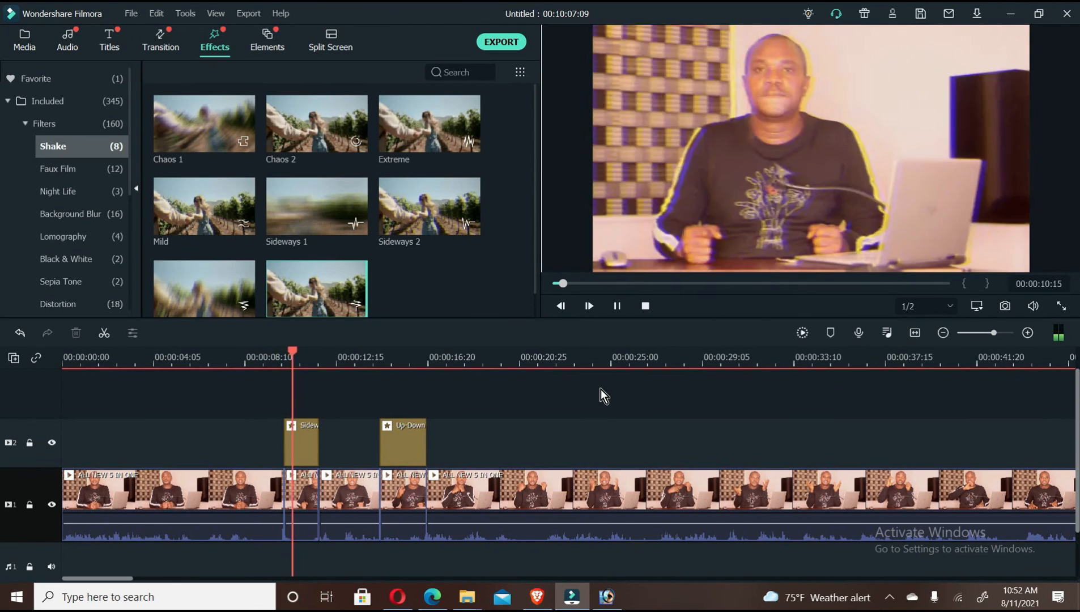